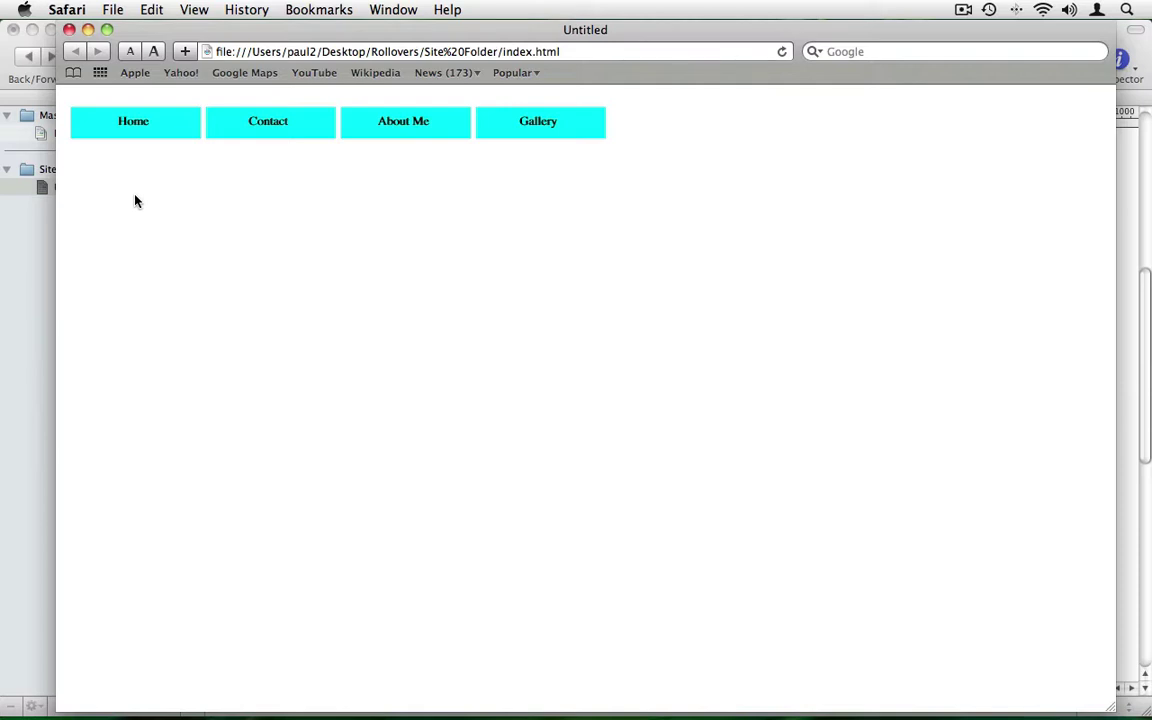
Back in Freeway, draw a 144 × 35 px box (item1) near the page's top-left and fill it cyan
{"action": "key", "text": "super+Tab"}
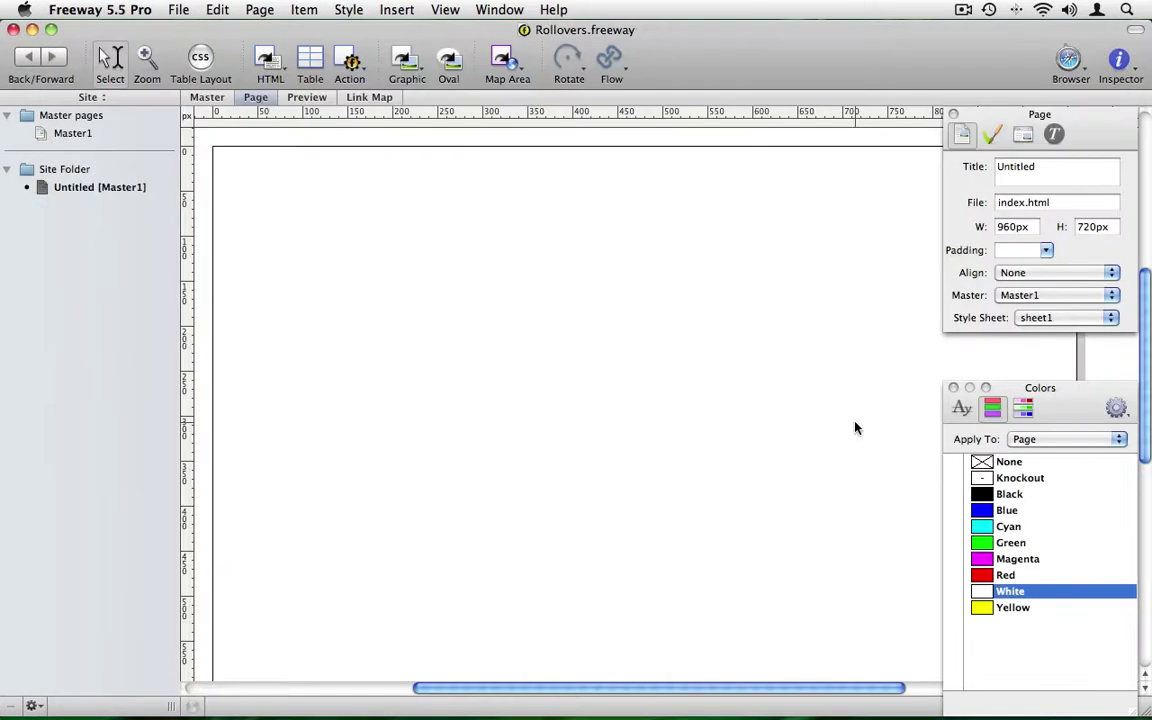
{"action": "left_click", "coordinate": [404, 62]}
{"action": "left_click_drag", "start_coordinate": [229, 171], "coordinate": [357, 200]}
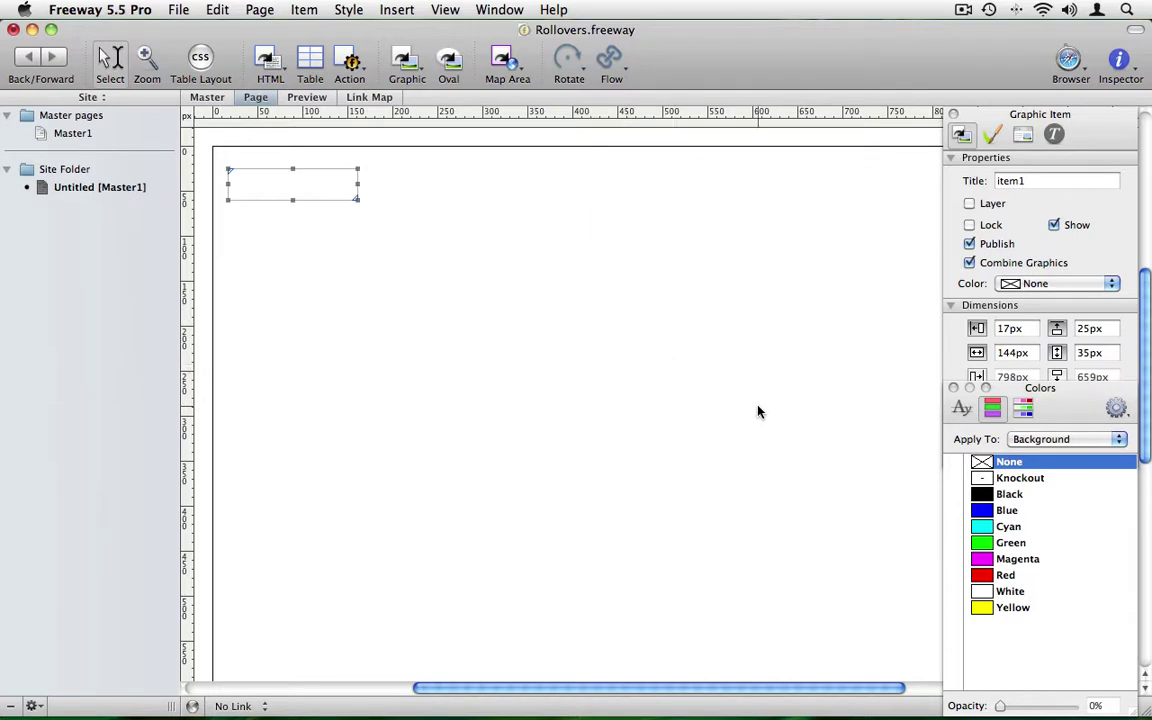
{"action": "left_click", "coordinate": [987, 530]}
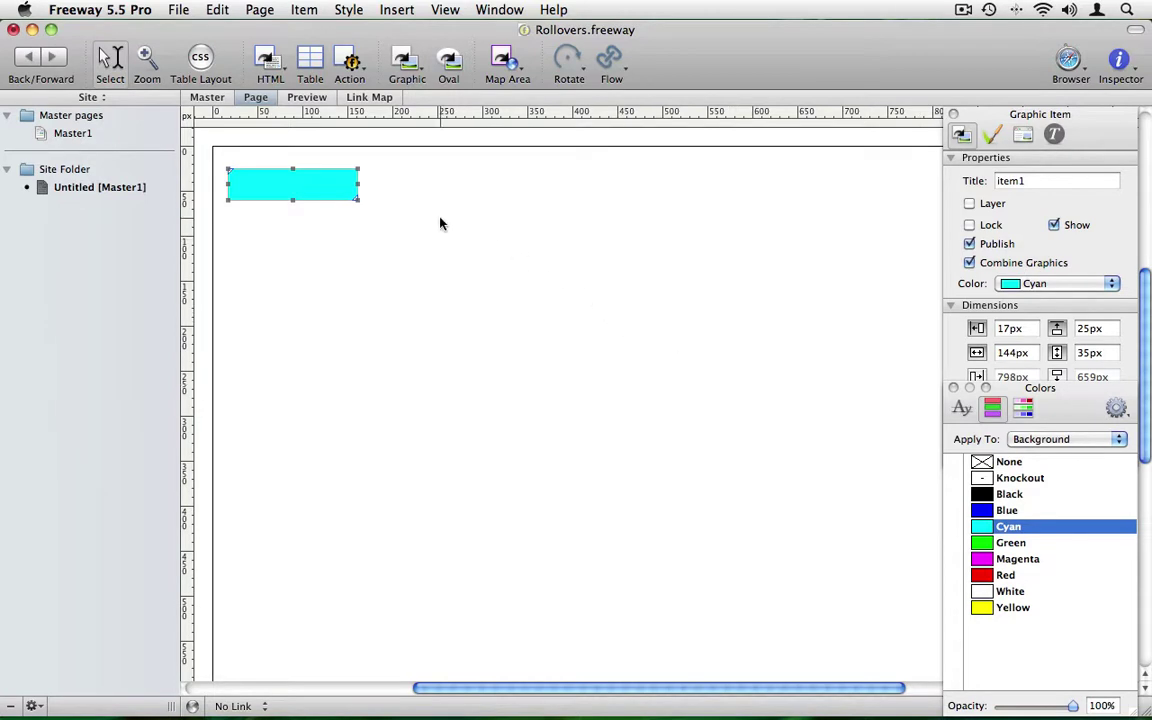
Duplicate the cyan box as item1a exactly over the original and fill the copy yellow
{"action": "left_click", "coordinate": [212, 12]}
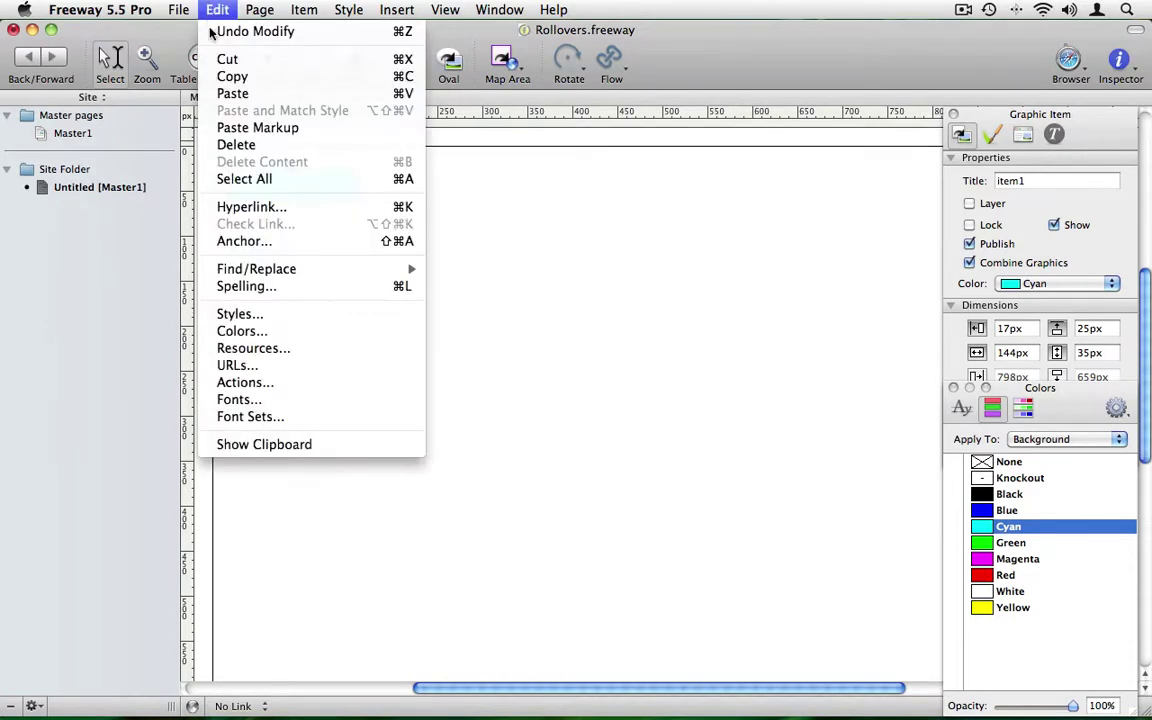
{"action": "left_click", "coordinate": [231, 77]}
{"action": "left_click", "coordinate": [212, 8]}
{"action": "left_click", "coordinate": [231, 93]}
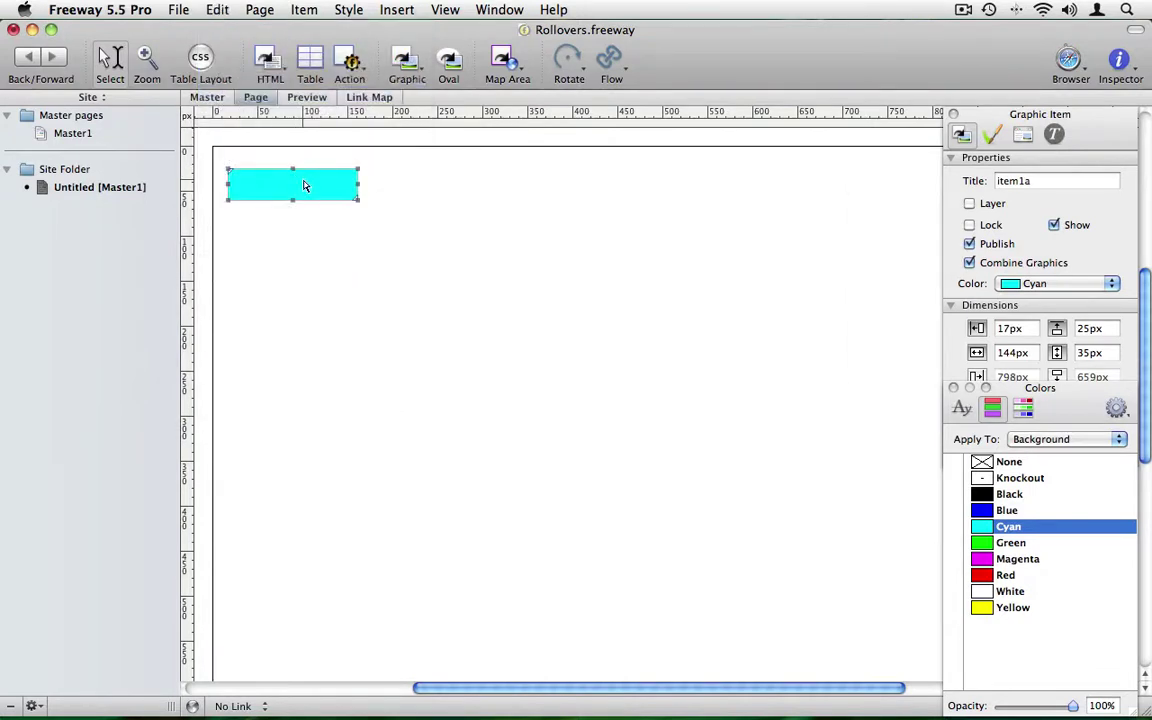
{"action": "left_click_drag", "start_coordinate": [309, 188], "coordinate": [346, 250]}
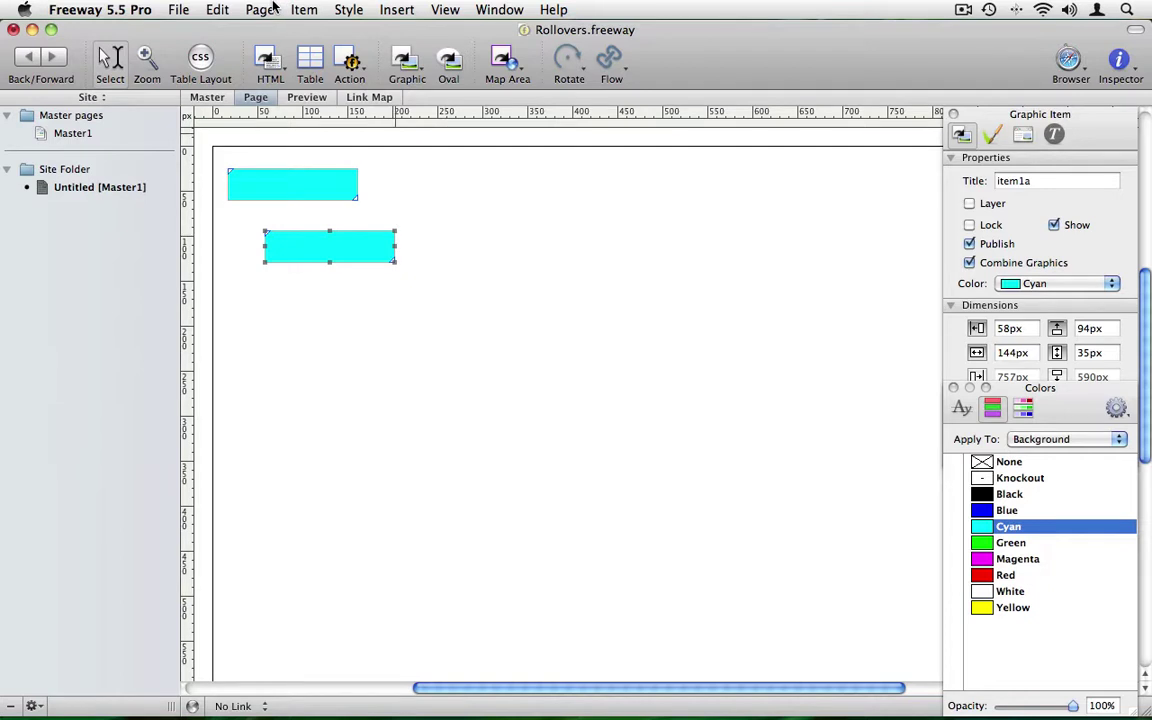
{"action": "left_click", "coordinate": [216, 9]}
{"action": "left_click", "coordinate": [220, 30]}
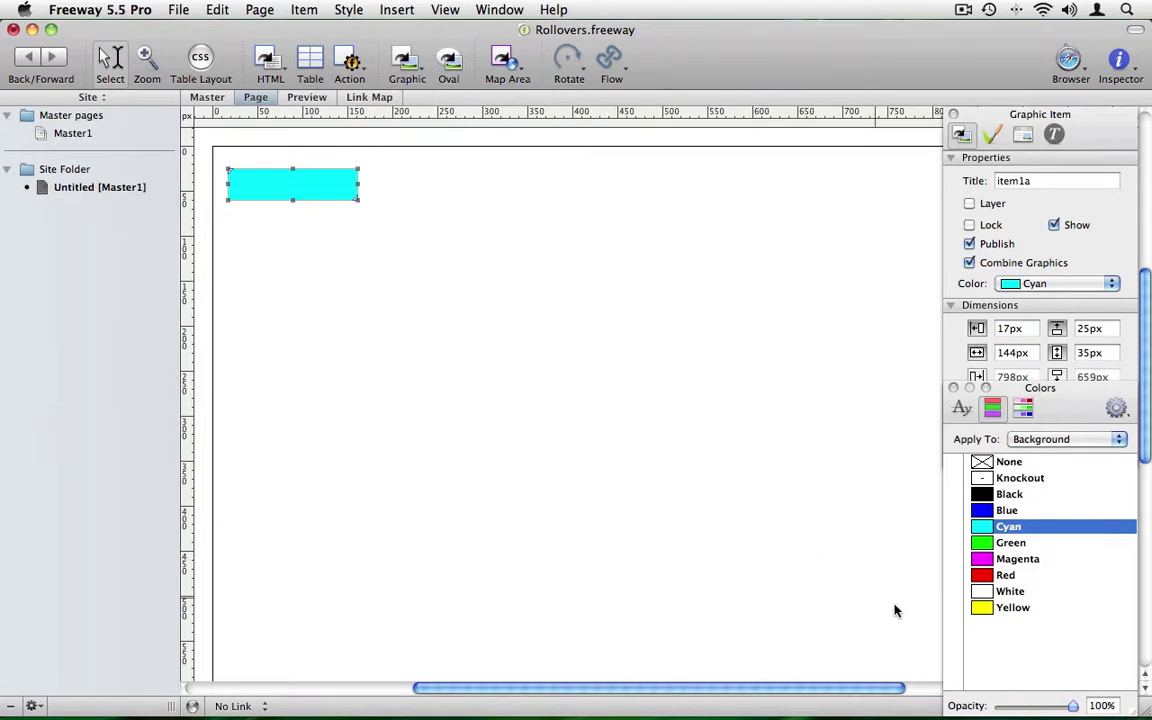
{"action": "left_click", "coordinate": [1010, 607]}
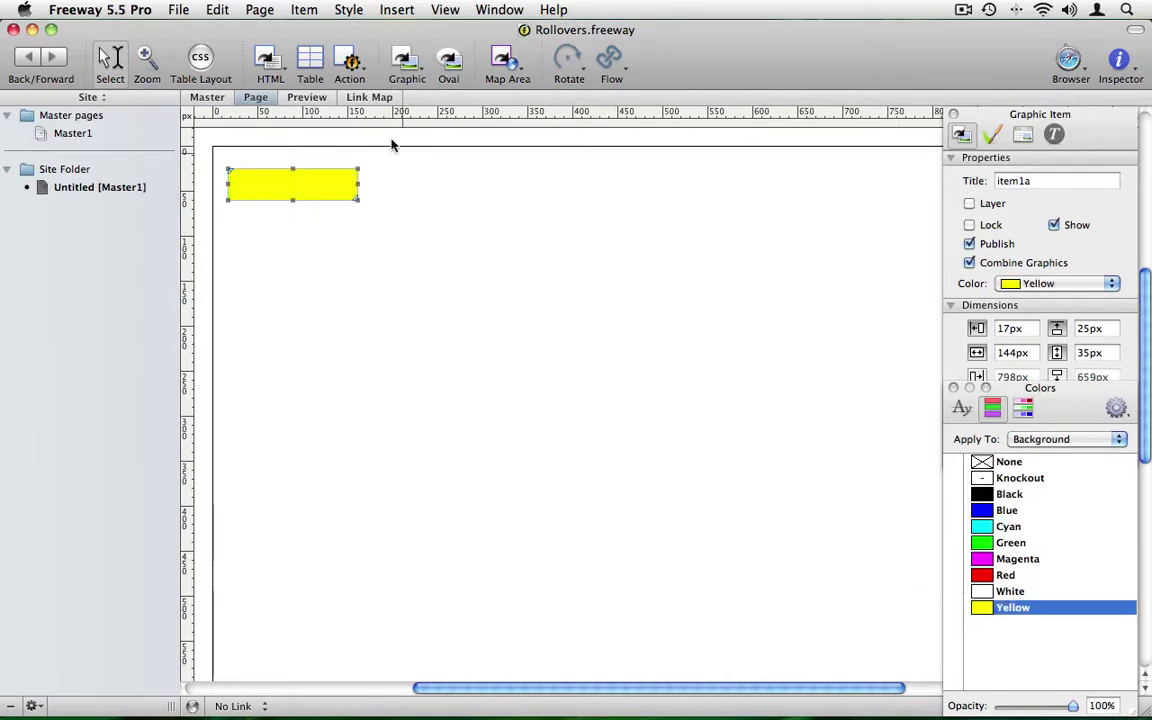
Attach a Rollover action to the yellow item1a box and show its Actions palette settings
{"action": "left_click", "coordinate": [299, 11]}
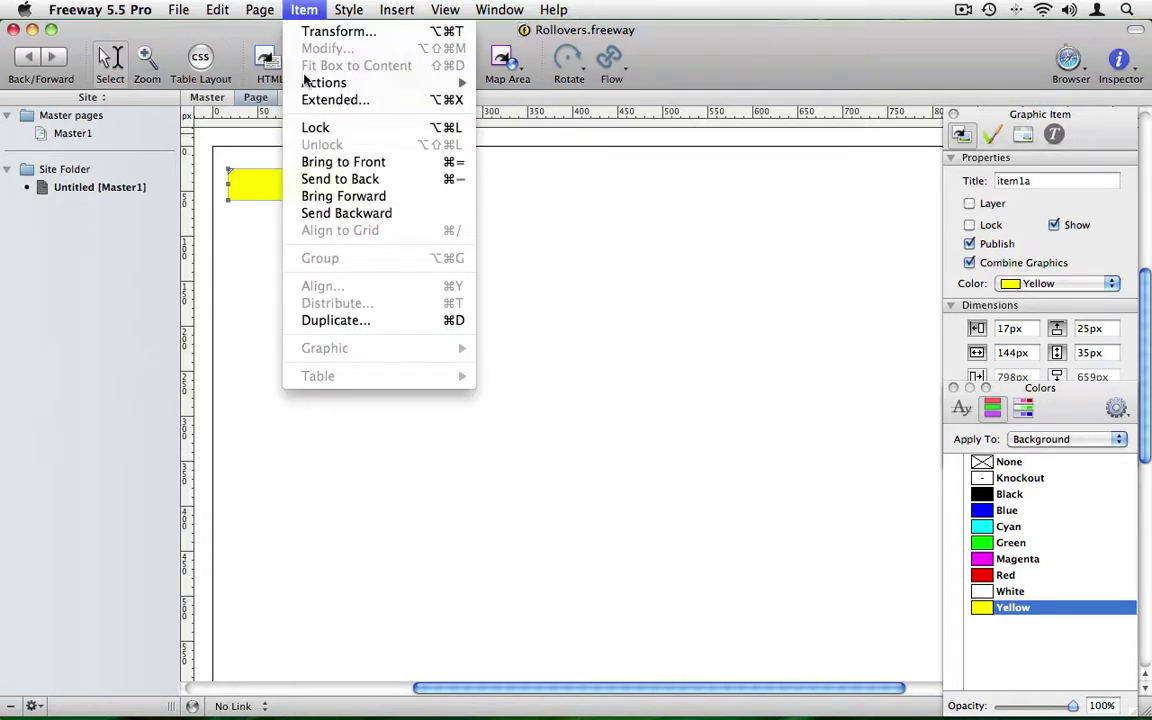
{"action": "mouse_move", "coordinate": [330, 83]}
{"action": "scroll", "coordinate": [540, 600], "scroll_direction": "down", "scroll_amount": 3}
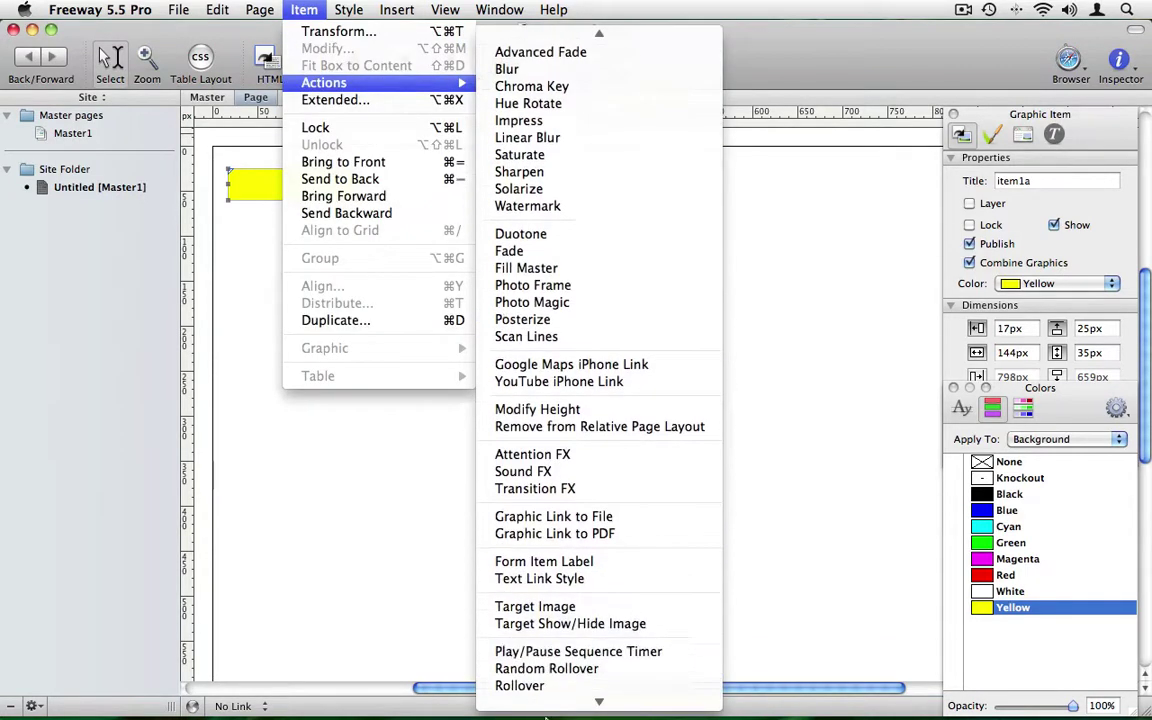
{"action": "left_click", "coordinate": [546, 654]}
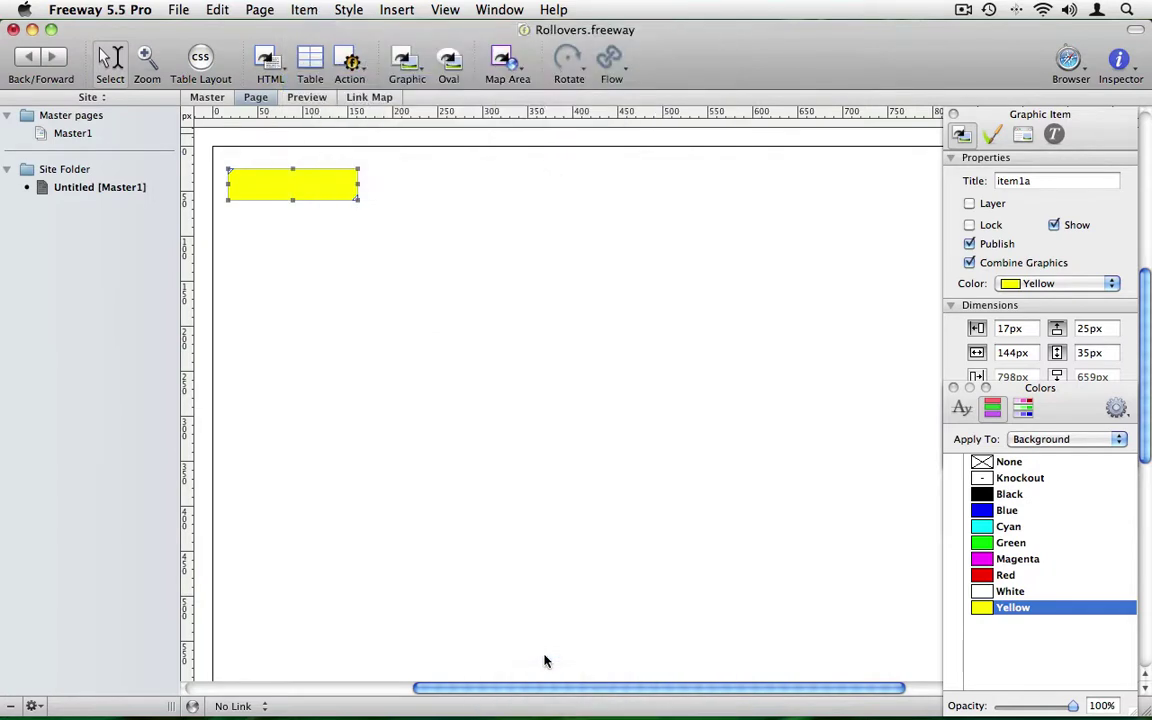
{"action": "left_click", "coordinate": [506, 8]}
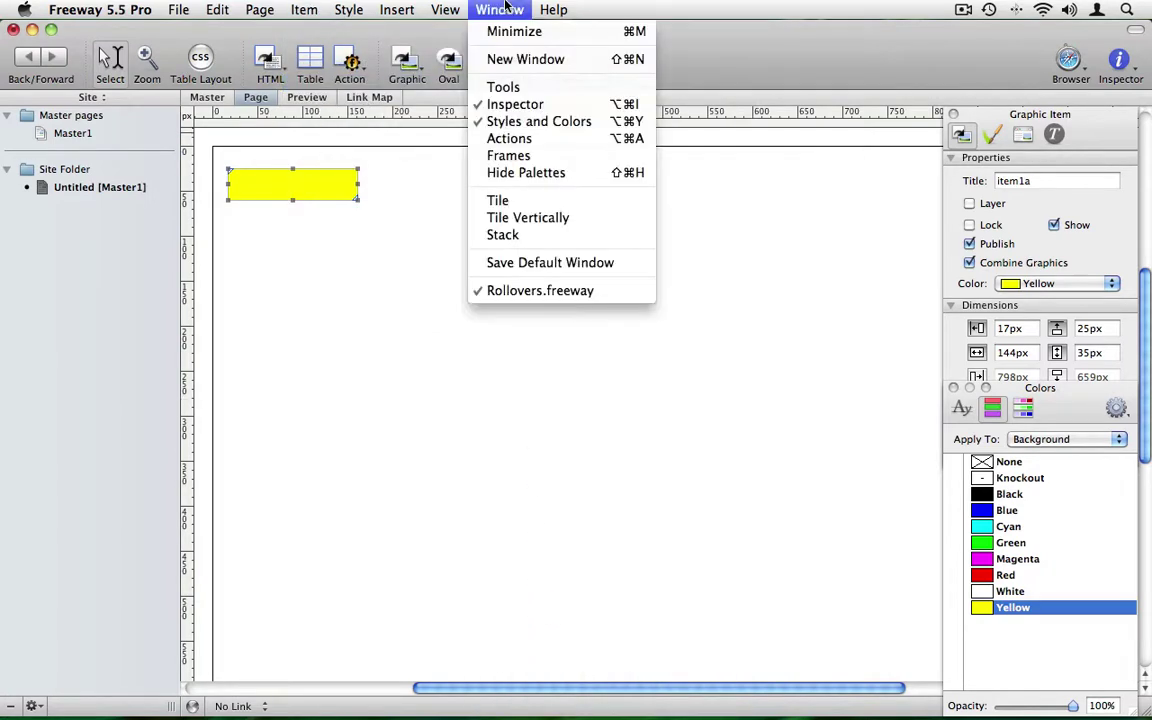
{"action": "left_click", "coordinate": [506, 141]}
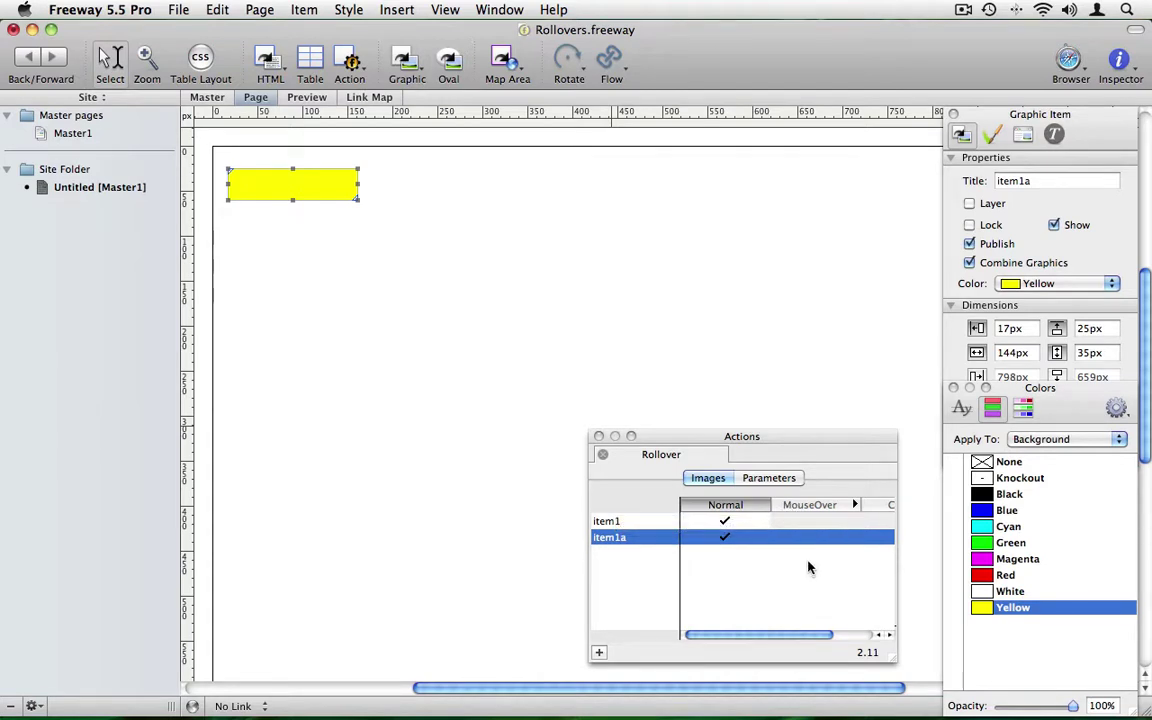
Check item1 only for Normal and item1a only for MouseOver, previewing both states
{"action": "left_click", "coordinate": [806, 506]}
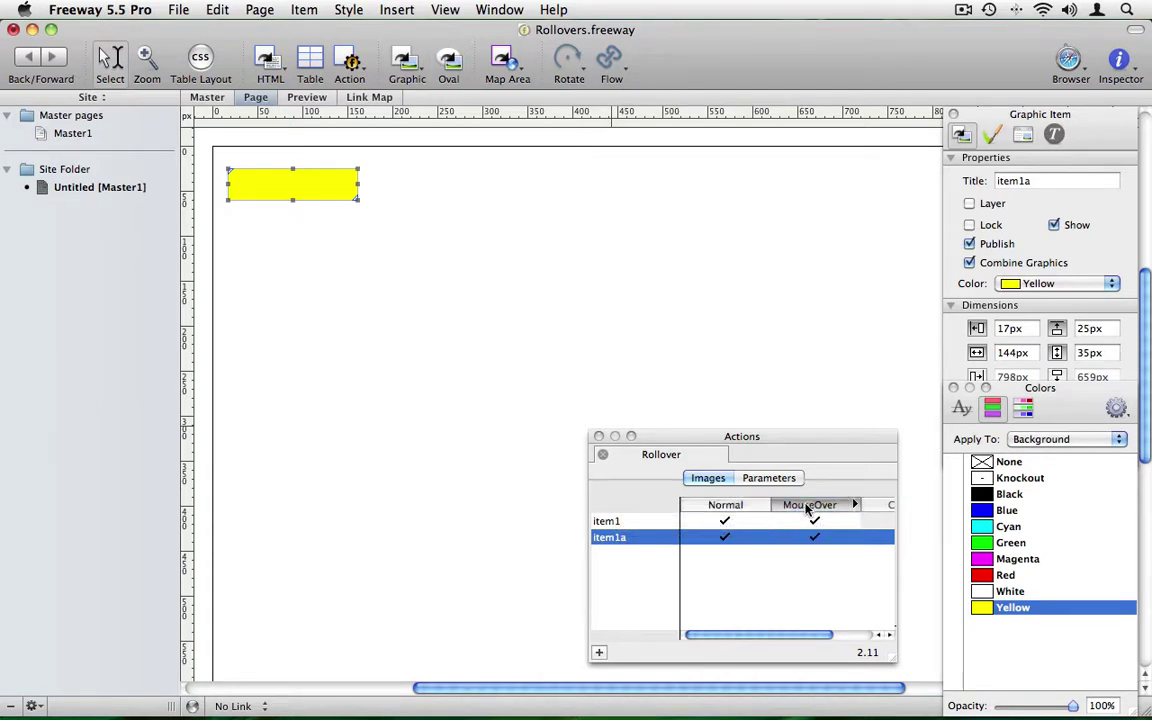
{"action": "left_click", "coordinate": [726, 539]}
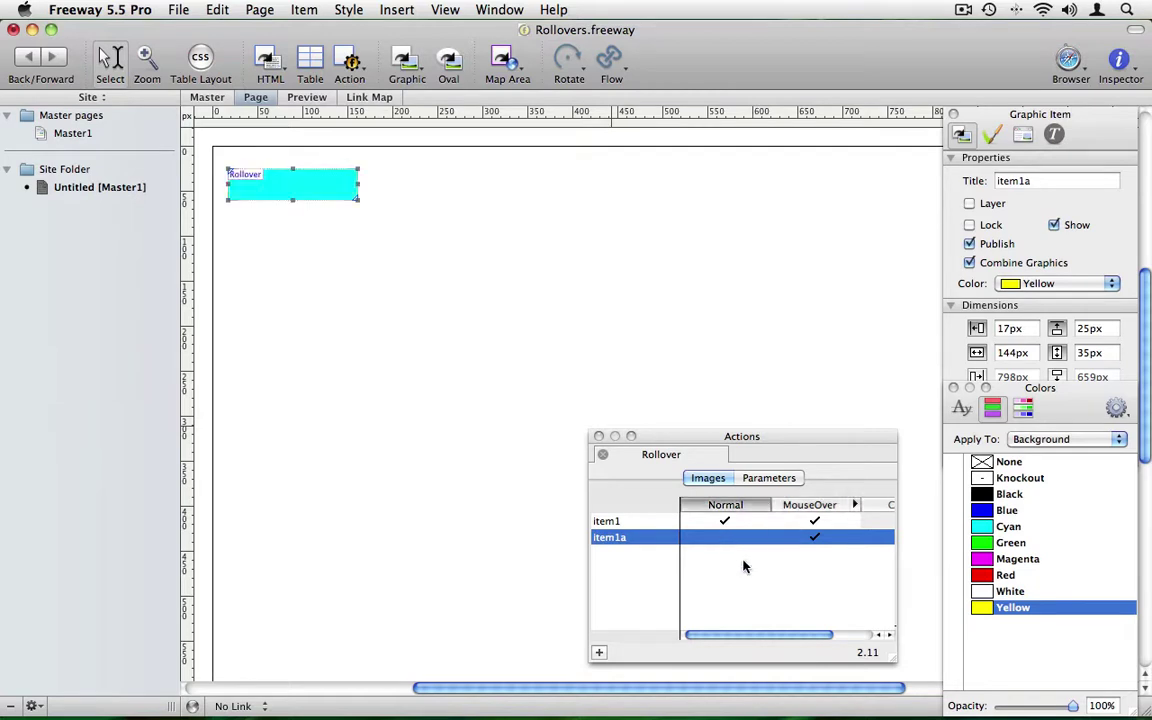
{"action": "left_click", "coordinate": [814, 524]}
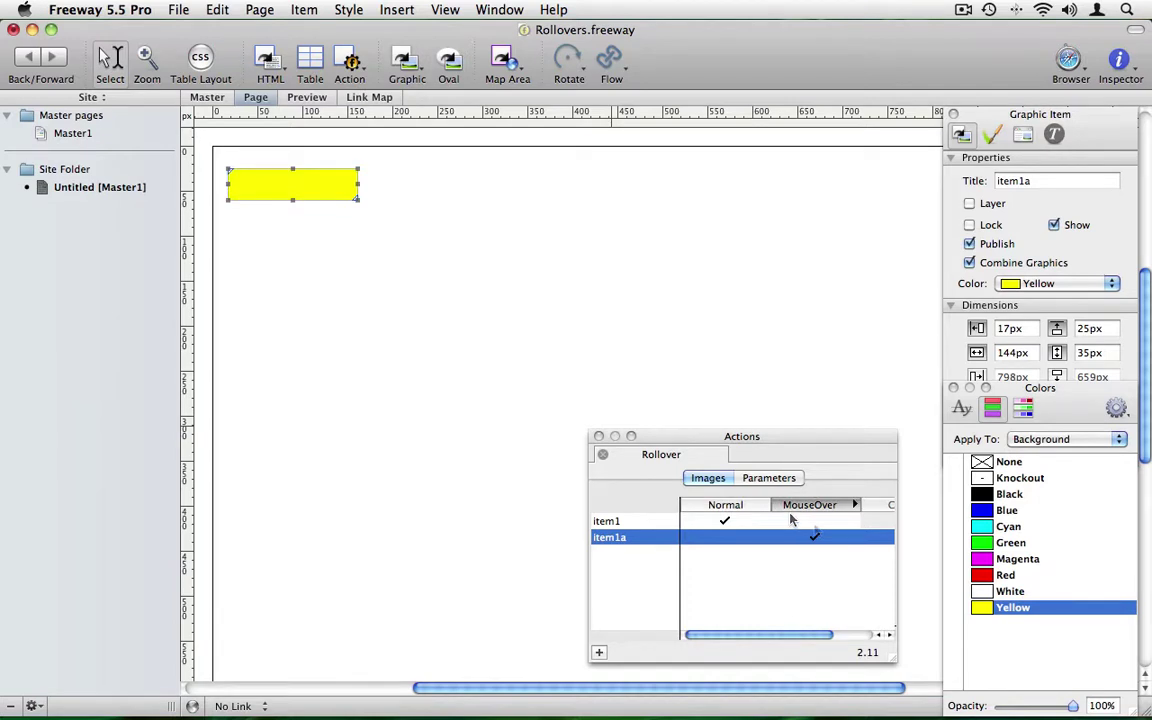
{"action": "left_click", "coordinate": [743, 507]}
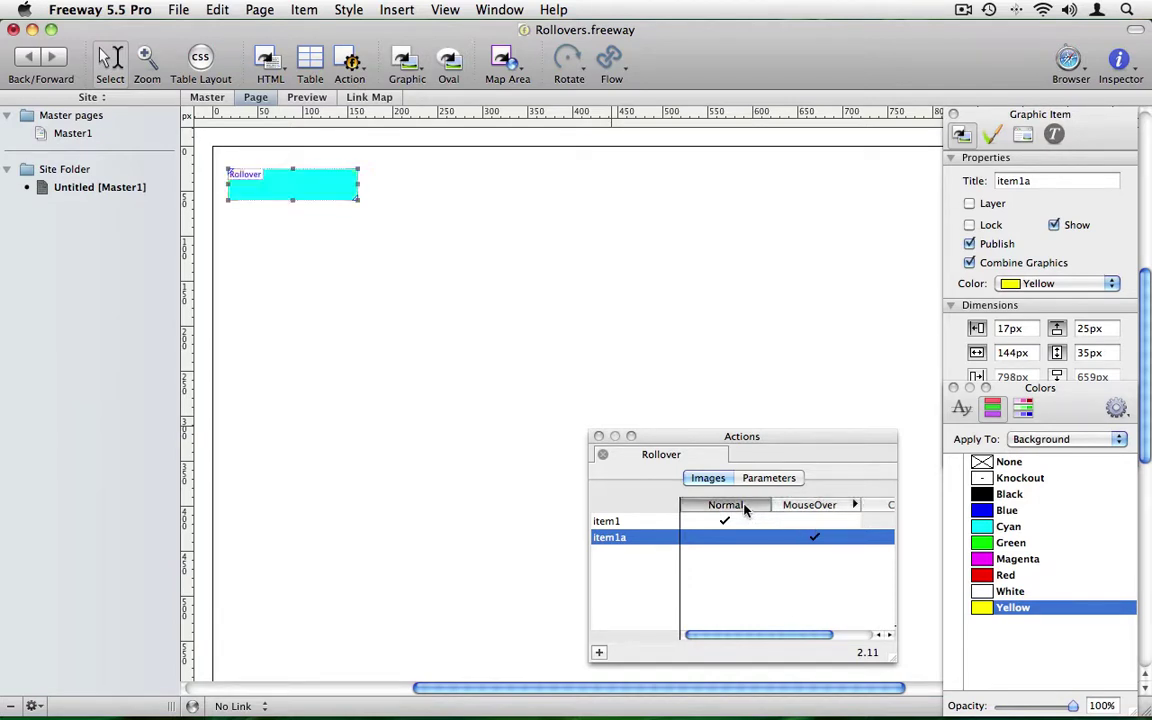
{"action": "left_click", "coordinate": [799, 507]}
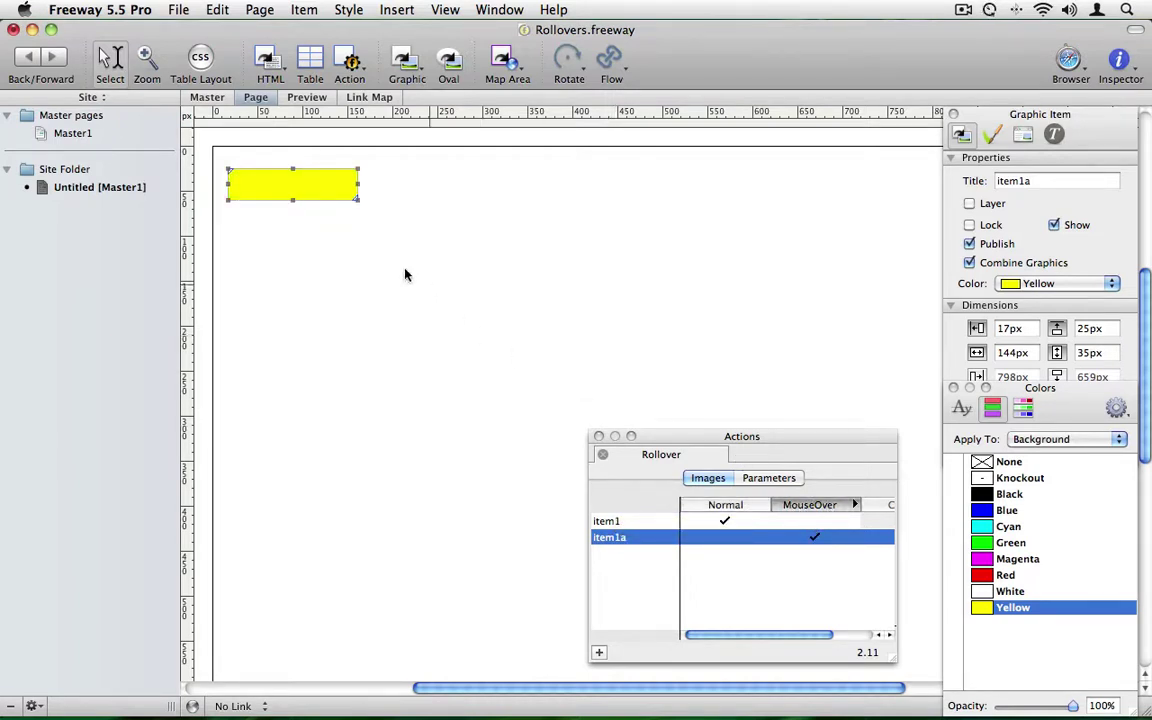
Preview the page in Safari to confirm the cyan box turns yellow on mouseover
{"action": "left_click", "coordinate": [163, 10]}
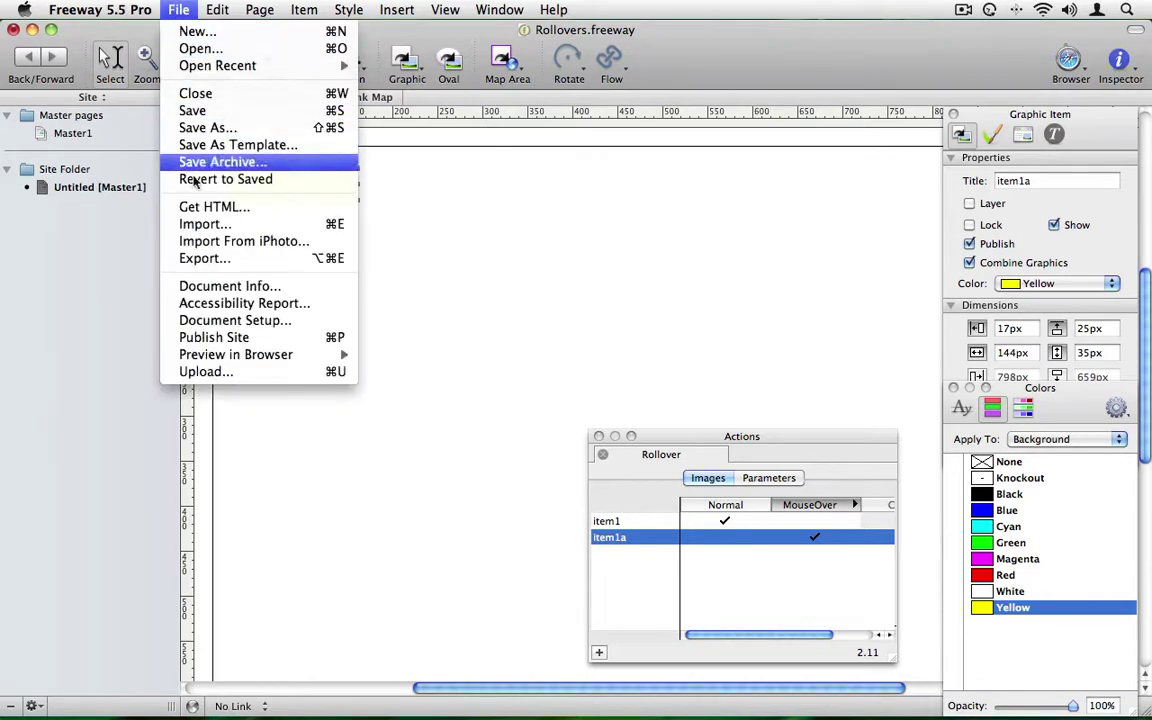
{"action": "mouse_move", "coordinate": [250, 355]}
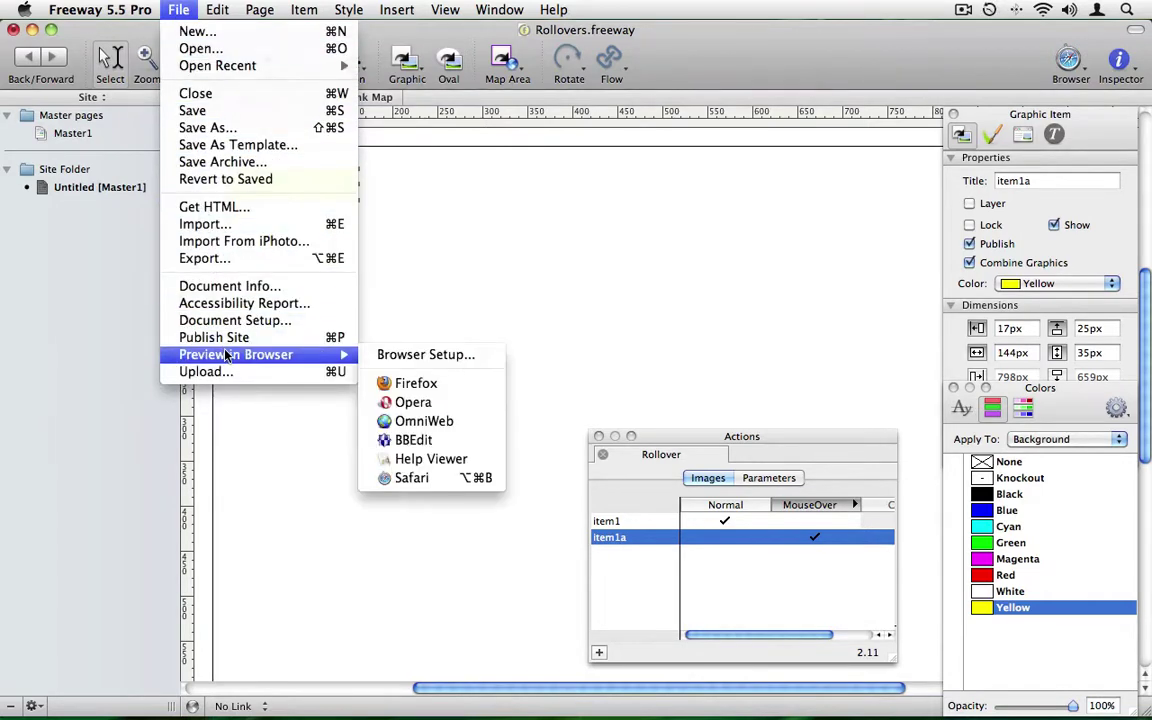
{"action": "left_click", "coordinate": [447, 483]}
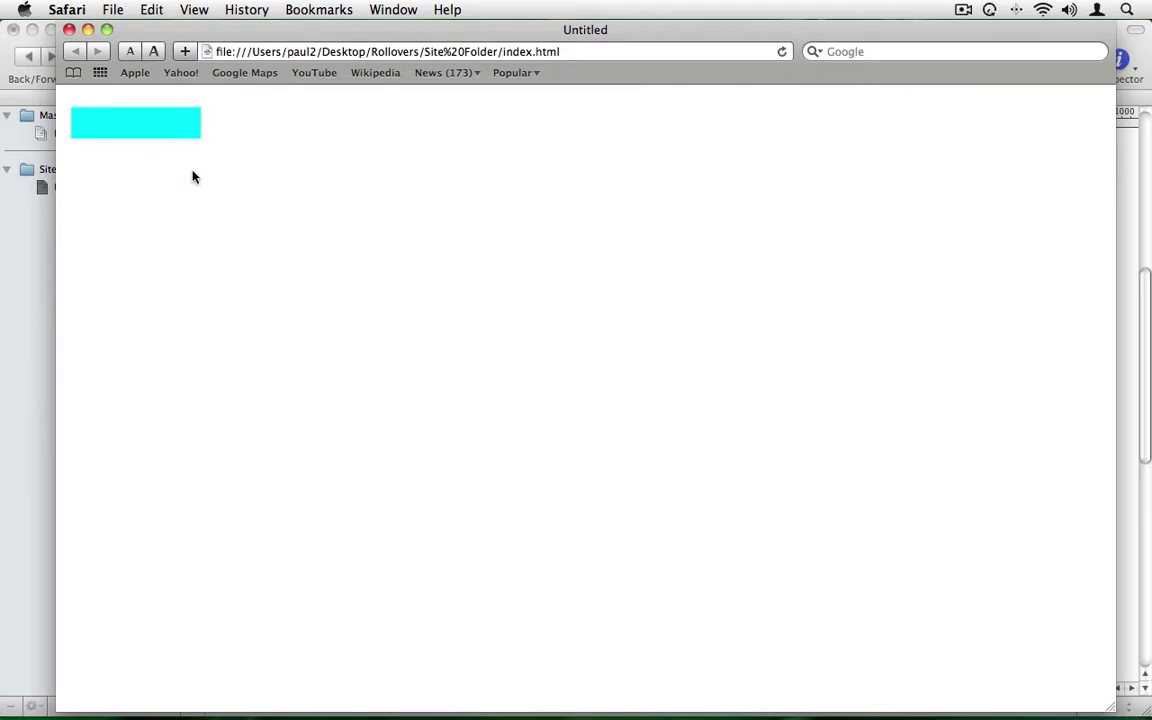
In Freeway, draw a text box below the cyan button and enter the word Home
{"action": "key", "text": "super+Tab"}
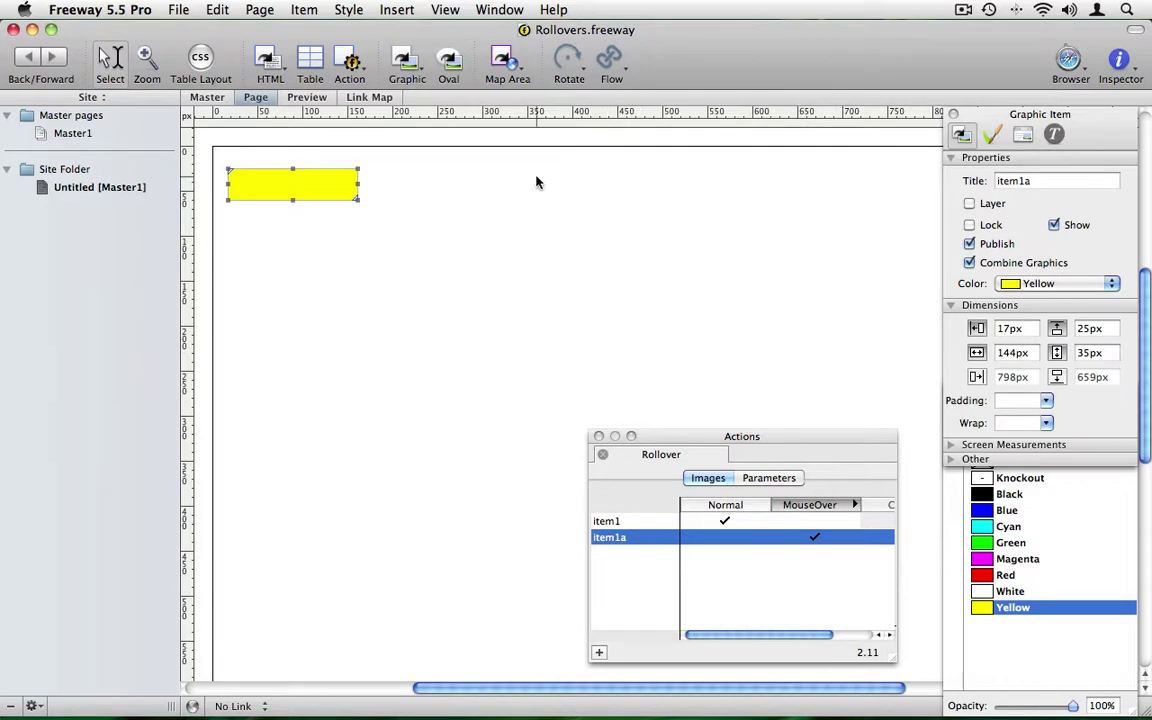
{"action": "left_click", "coordinate": [406, 61]}
{"action": "left_click_drag", "start_coordinate": [241, 215], "coordinate": [342, 229]}
{"action": "double_click", "coordinate": [323, 227]}
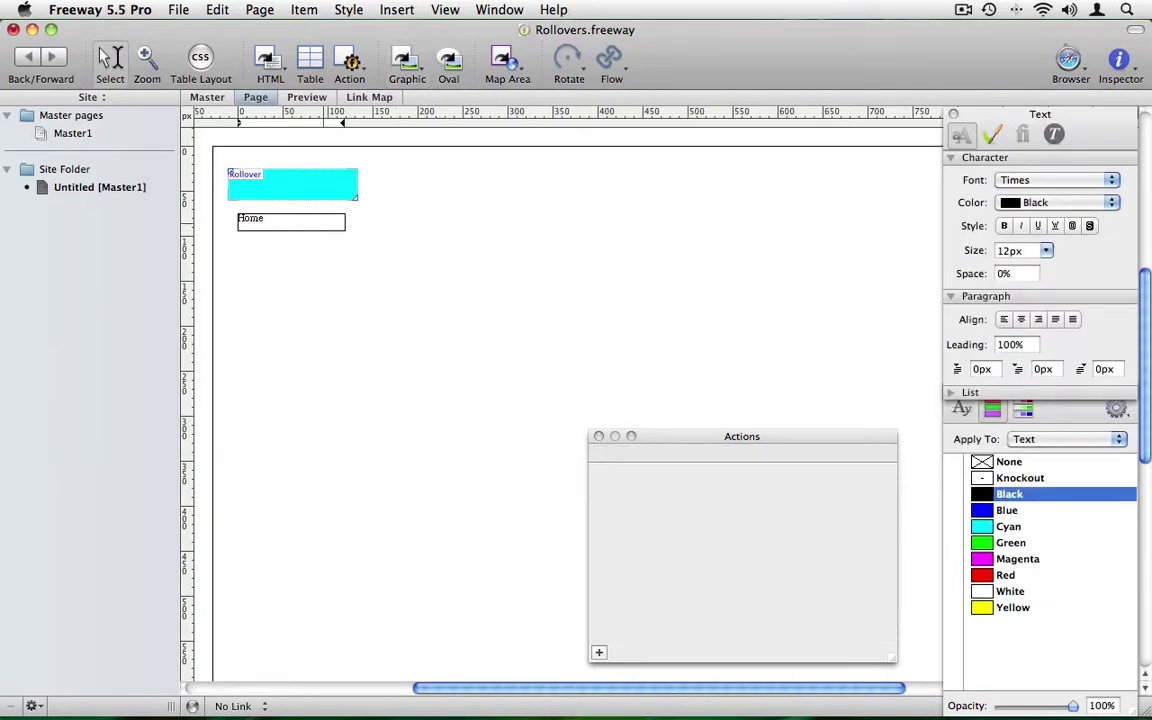
Make the Home text 14px, centred and bold, and move it onto the cyan button
{"action": "key", "text": "super+a"}
{"action": "left_click", "coordinate": [1044, 251]}
{"action": "left_click", "coordinate": [1050, 270]}
{"action": "left_click", "coordinate": [1022, 320]}
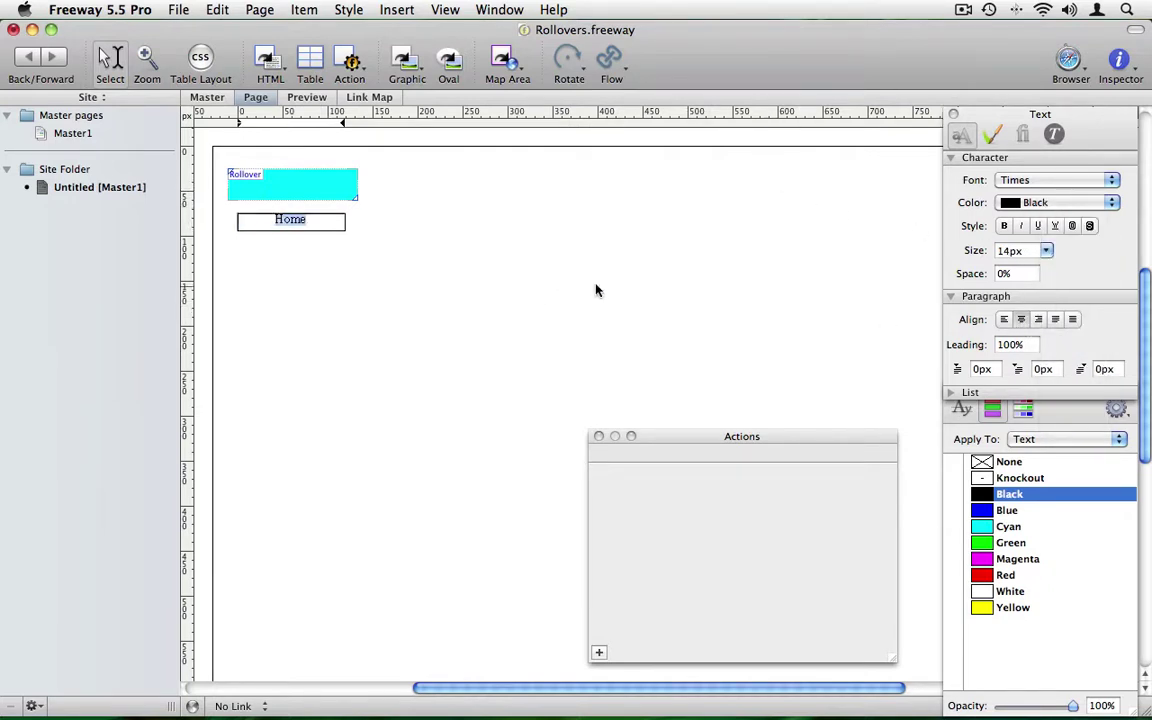
{"action": "left_click", "coordinate": [1004, 226]}
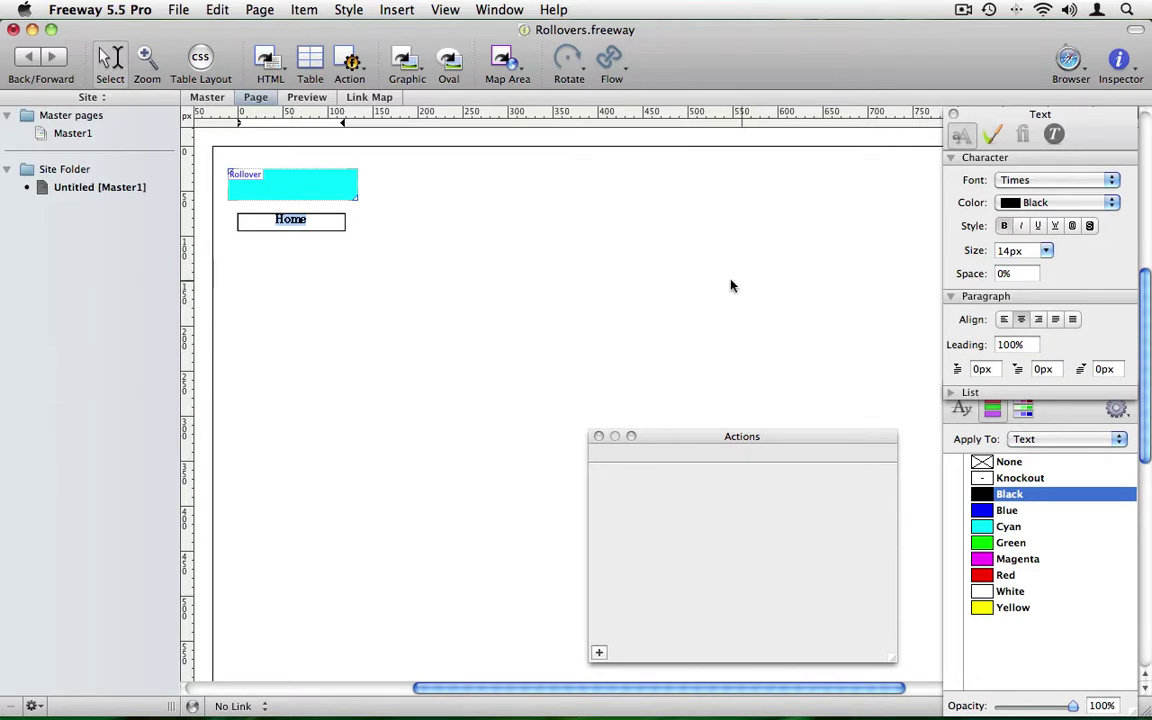
{"action": "left_click", "coordinate": [647, 278]}
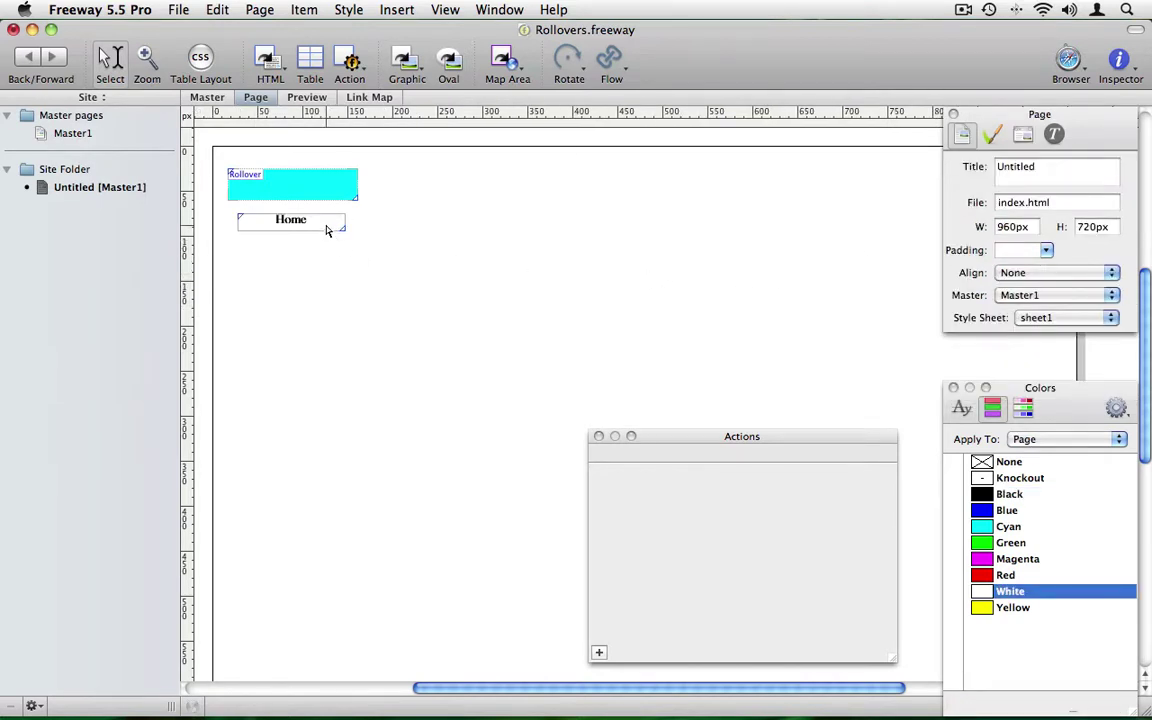
{"action": "left_click_drag", "start_coordinate": [326, 229], "coordinate": [326, 192]}
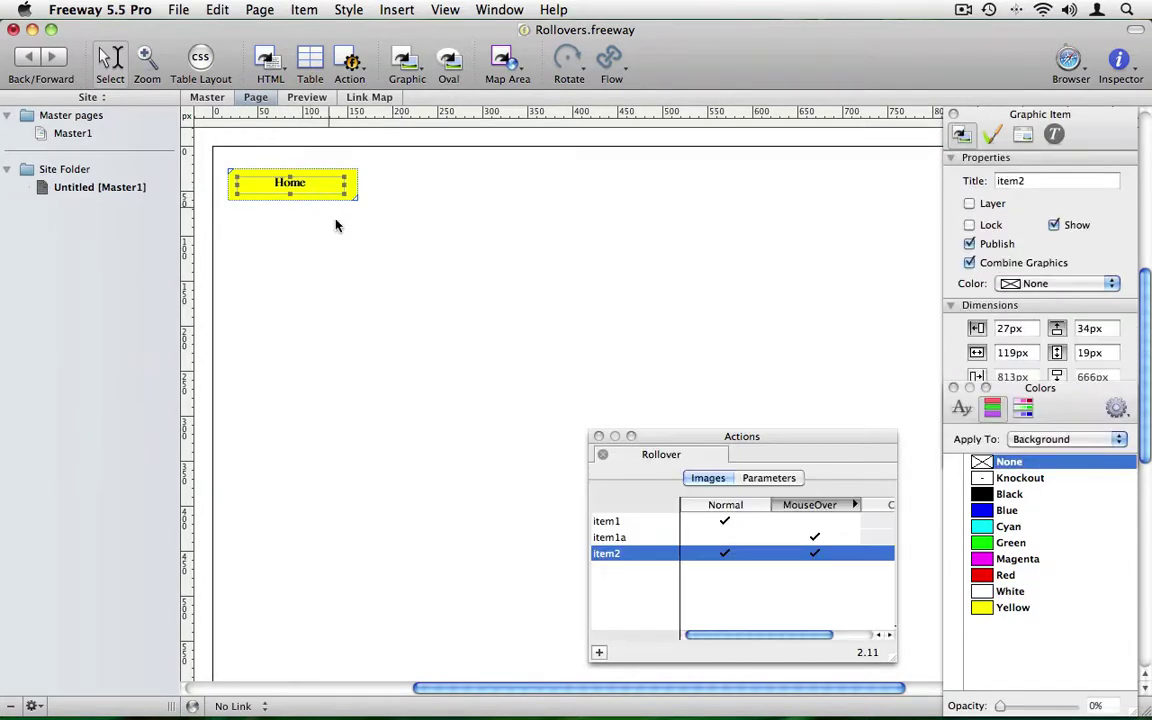
{"action": "left_click", "coordinate": [178, 10]}
{"action": "mouse_move", "coordinate": [250, 355]}
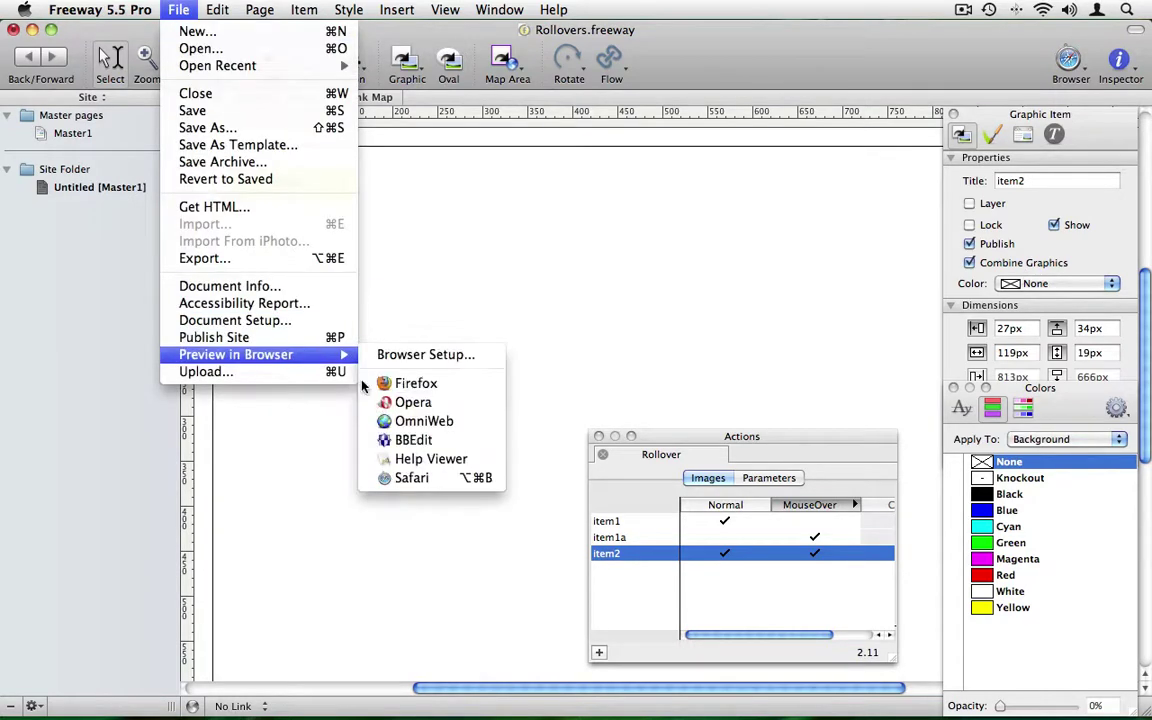
{"action": "left_click", "coordinate": [405, 478]}
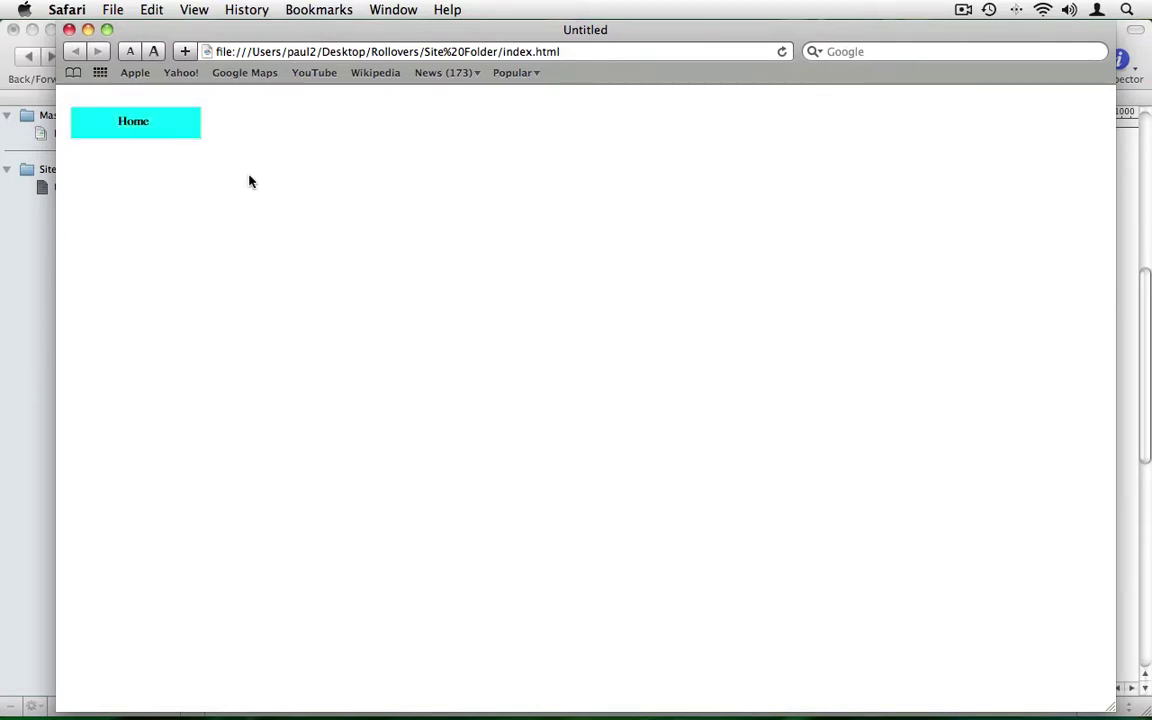
{"action": "key", "text": "super+Tab"}
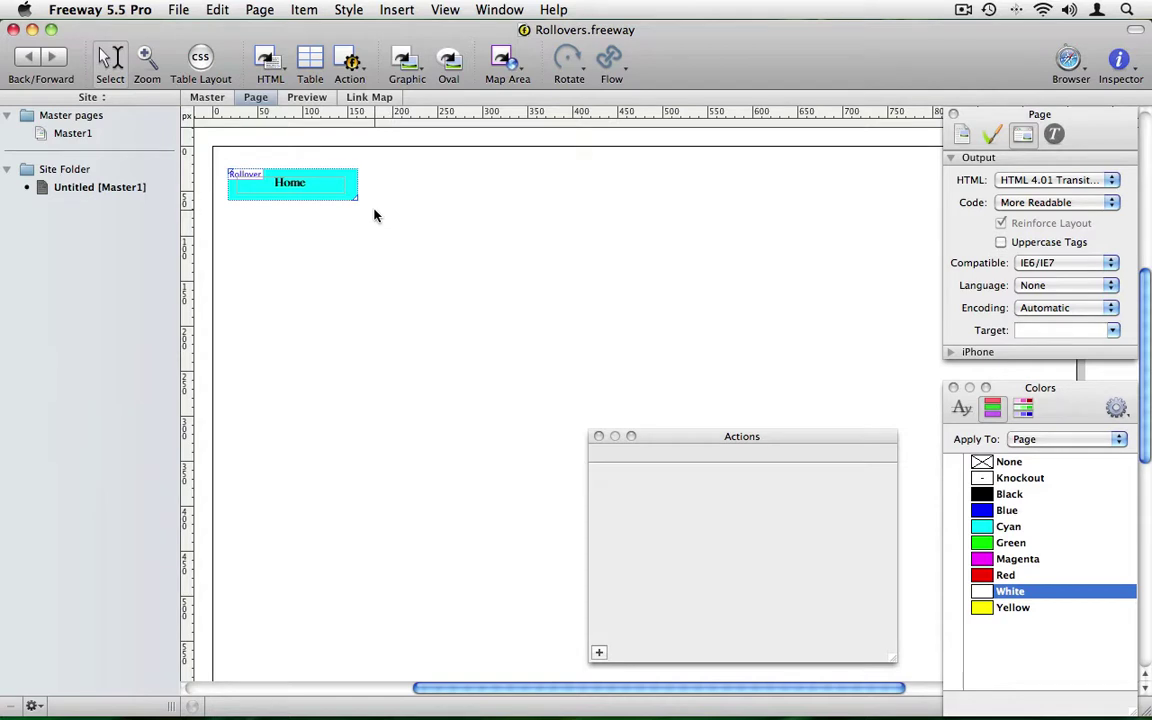
Select all the Home button's layers and duplicate them 3 times at a 150px horizontal offset
{"action": "left_click_drag", "start_coordinate": [337, 190], "coordinate": [193, 140]}
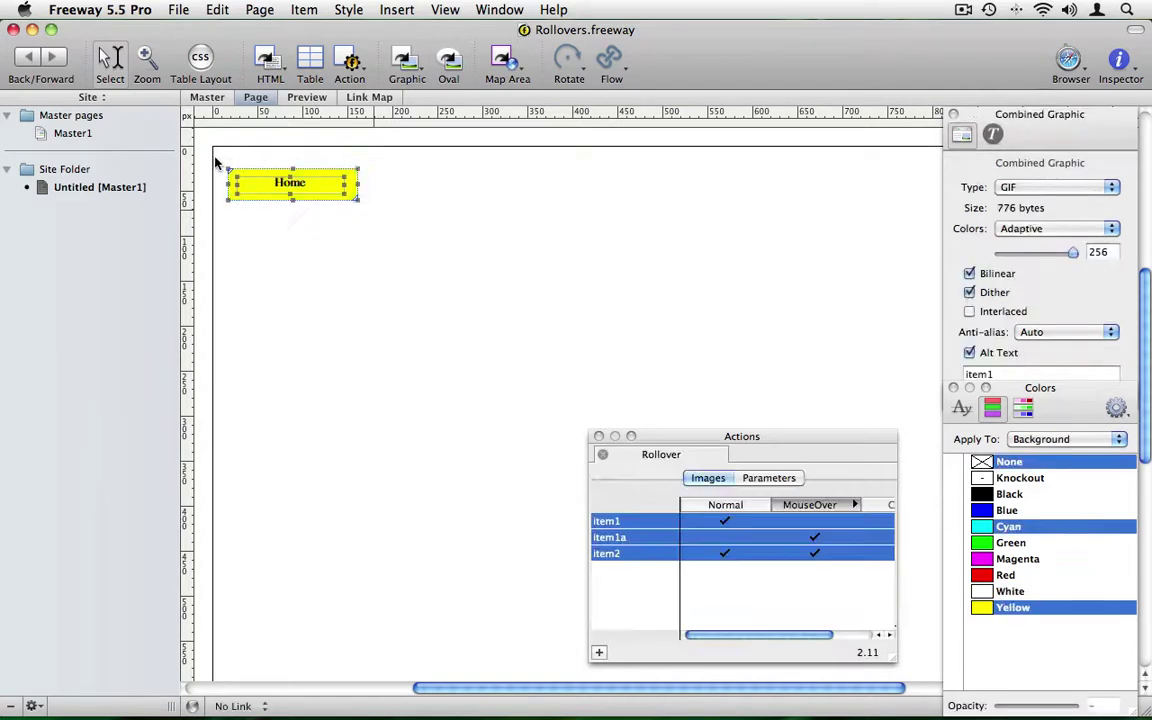
{"action": "left_click", "coordinate": [304, 9]}
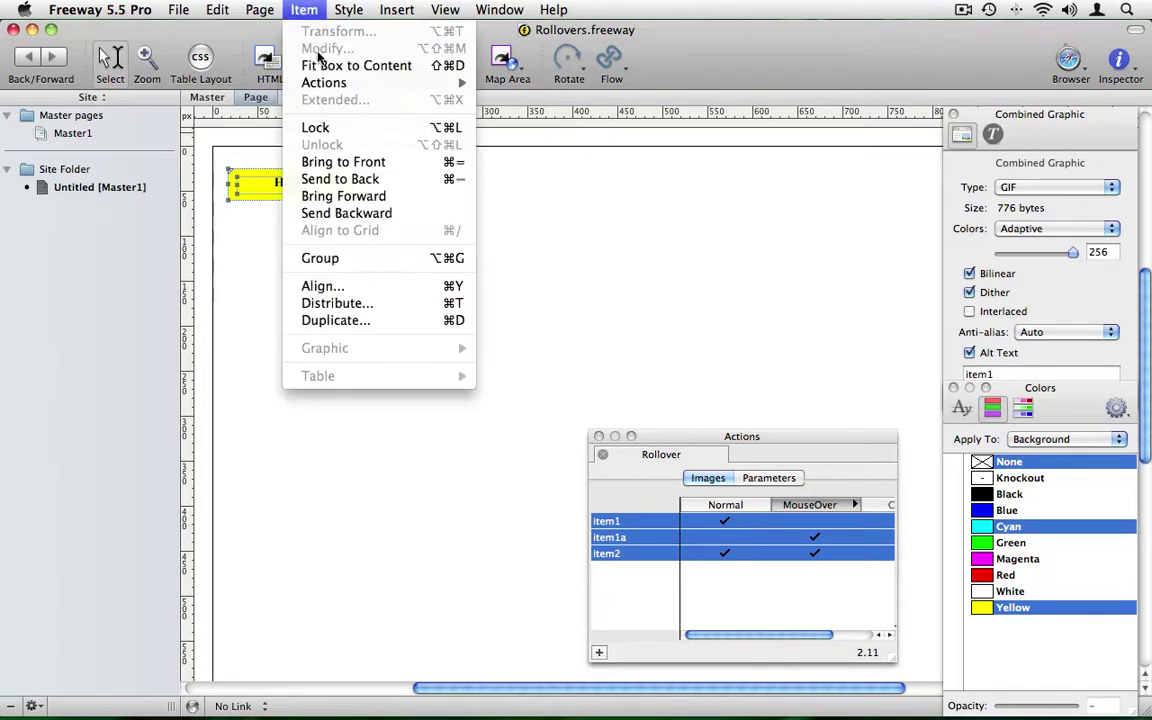
{"action": "left_click", "coordinate": [327, 327]}
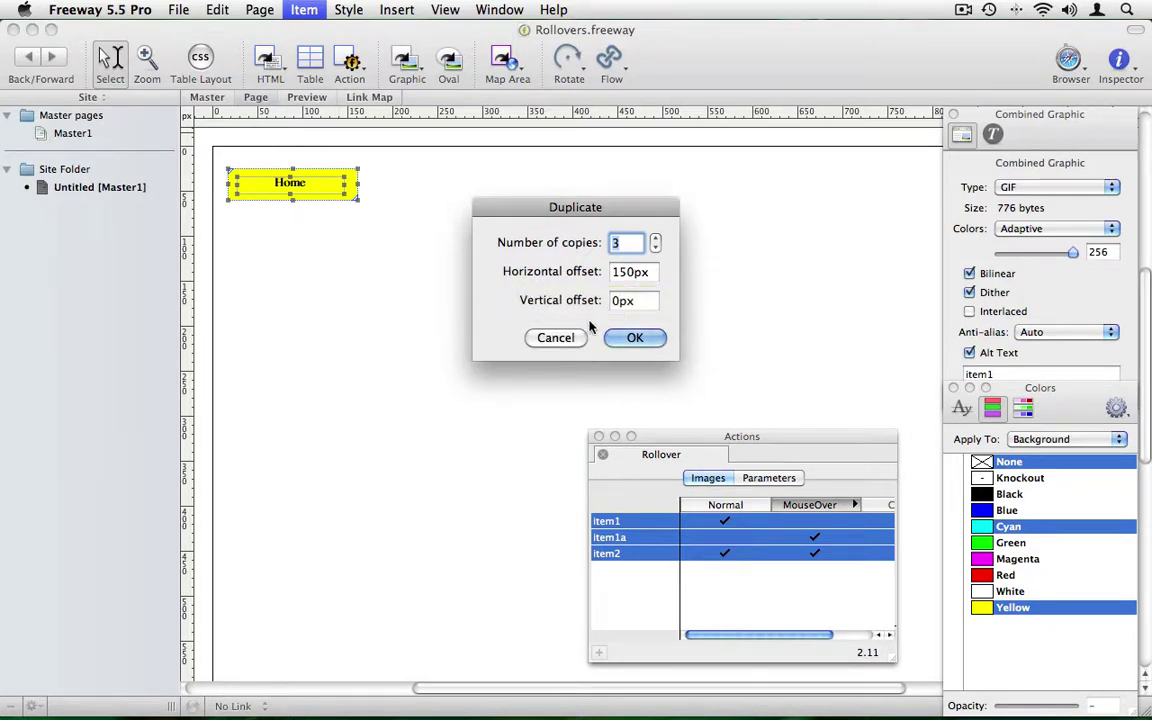
{"action": "left_click", "coordinate": [634, 339]}
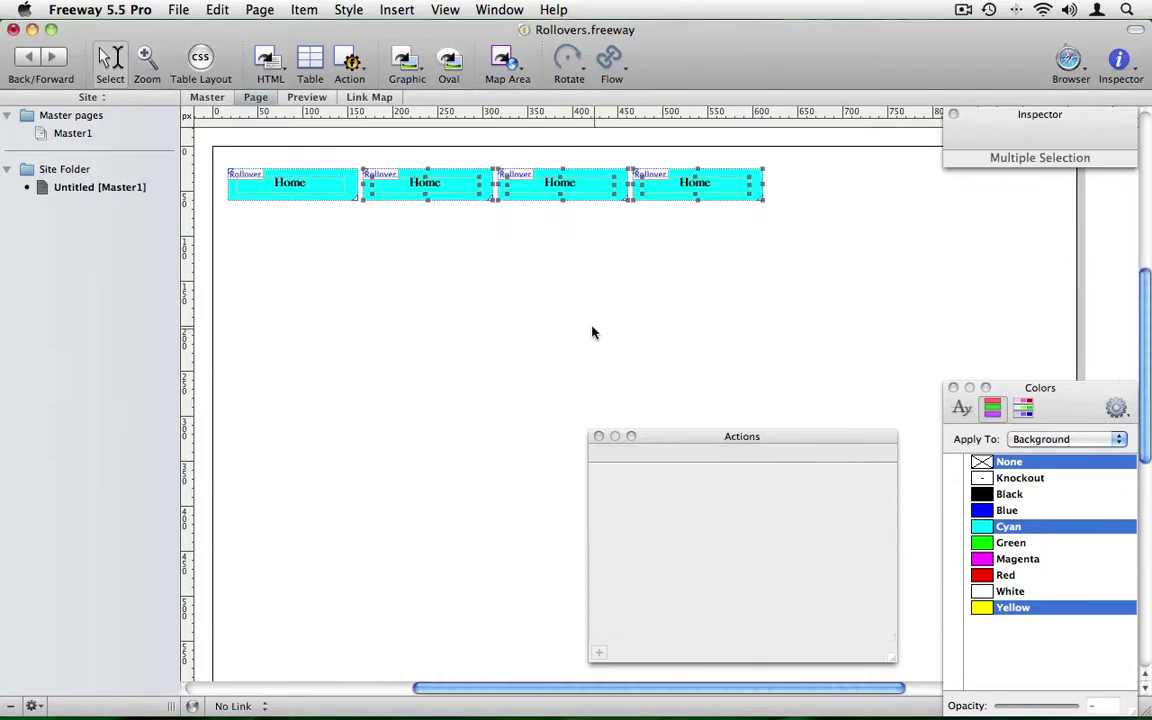
Replace Home on the three copied buttons with Contact, About Me and Gallery
{"action": "left_click", "coordinate": [464, 274]}
{"action": "left_click", "coordinate": [442, 186]}
{"action": "left_click", "coordinate": [444, 185]}
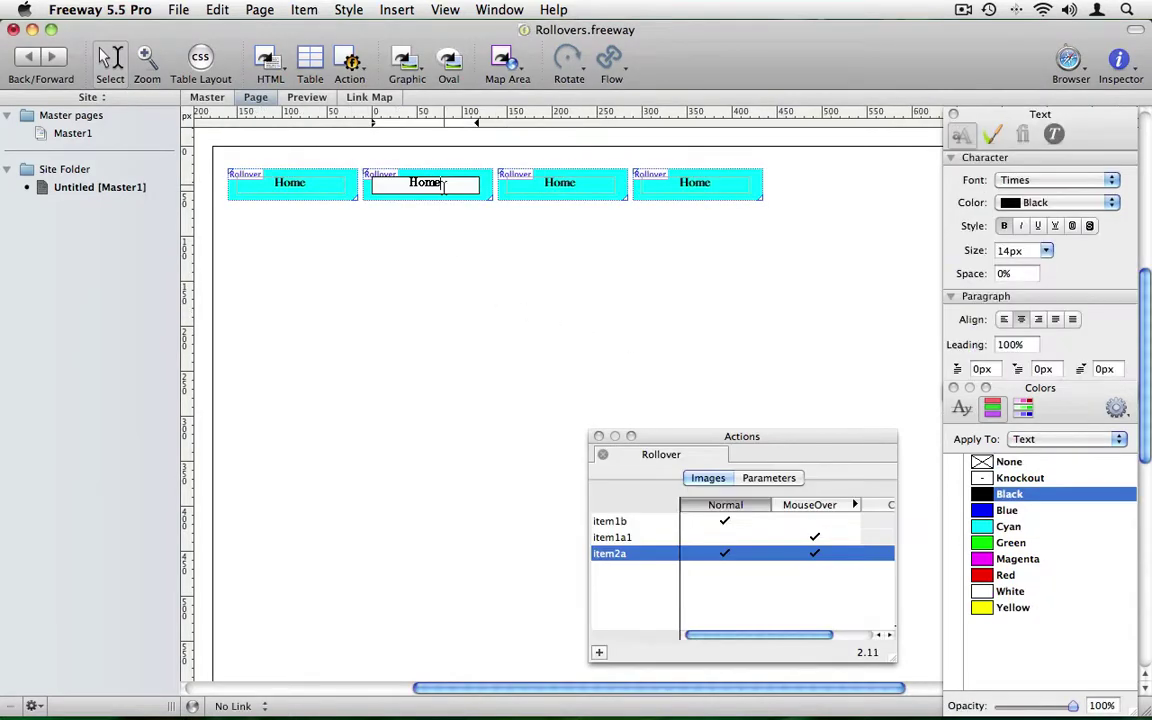
{"action": "double_click", "coordinate": [446, 189]}
{"action": "type", "text": "Contact"}
{"action": "left_click", "coordinate": [571, 186]}
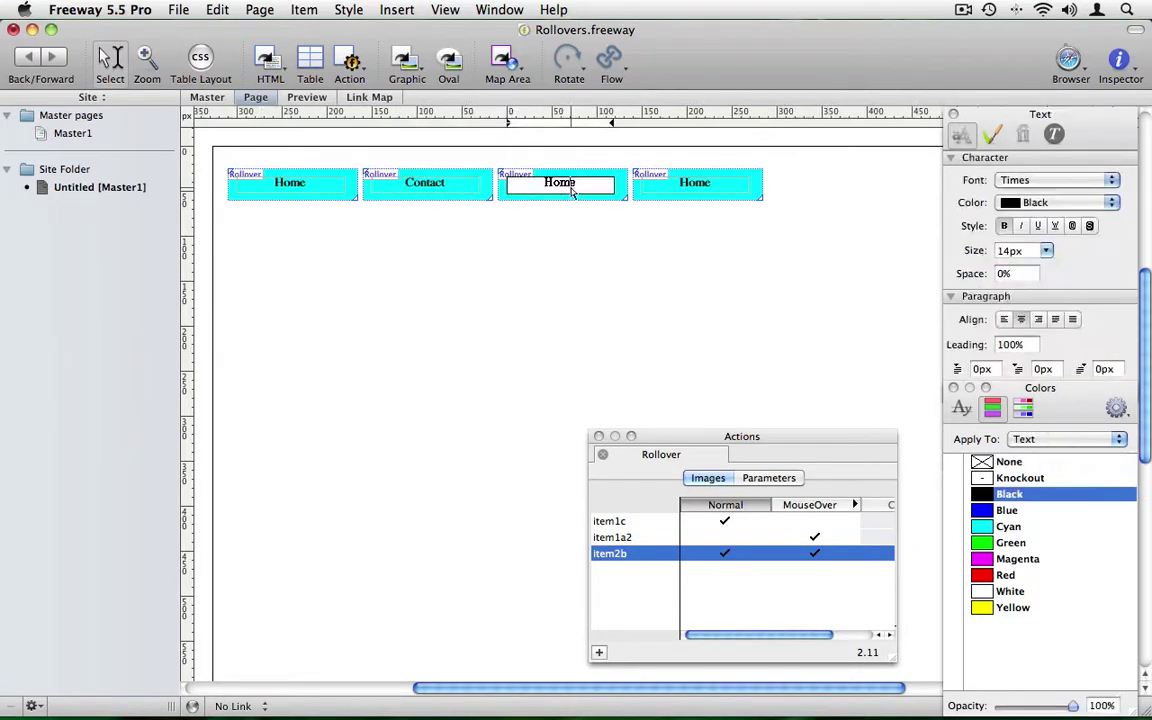
{"action": "double_click", "coordinate": [571, 189]}
{"action": "type", "text": "About Me"}
{"action": "left_click", "coordinate": [678, 185]}
{"action": "double_click", "coordinate": [678, 185]}
{"action": "type", "text": "Gallery"}
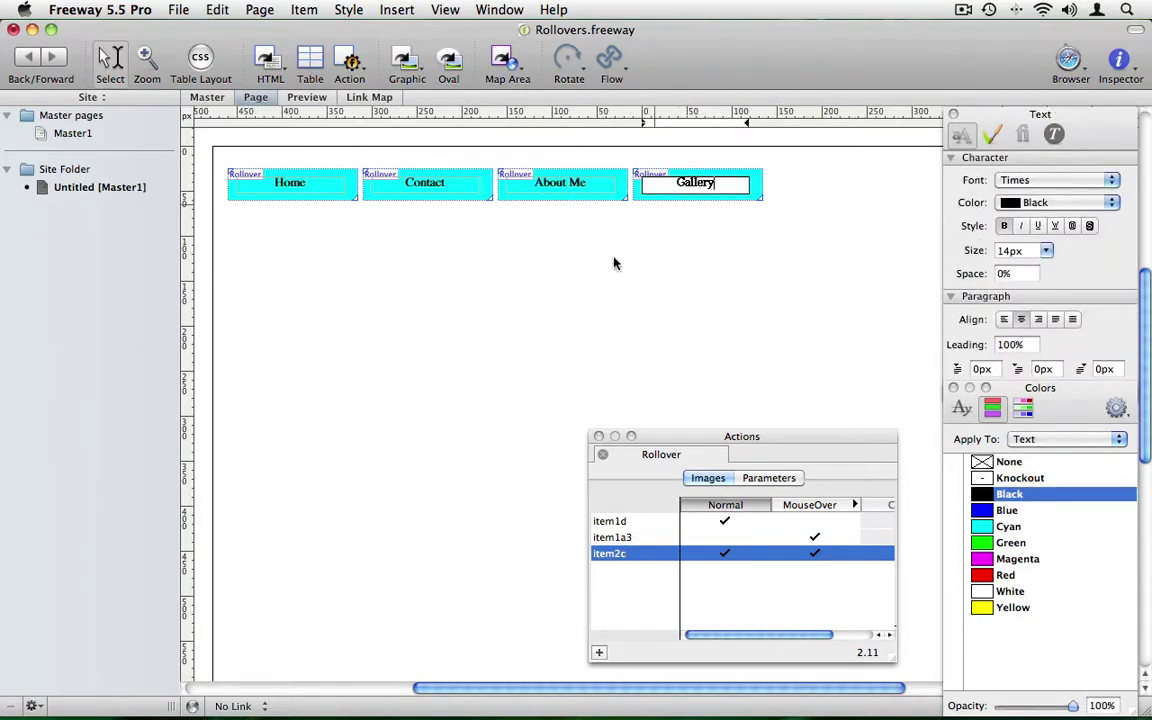
{"action": "left_click", "coordinate": [600, 288]}
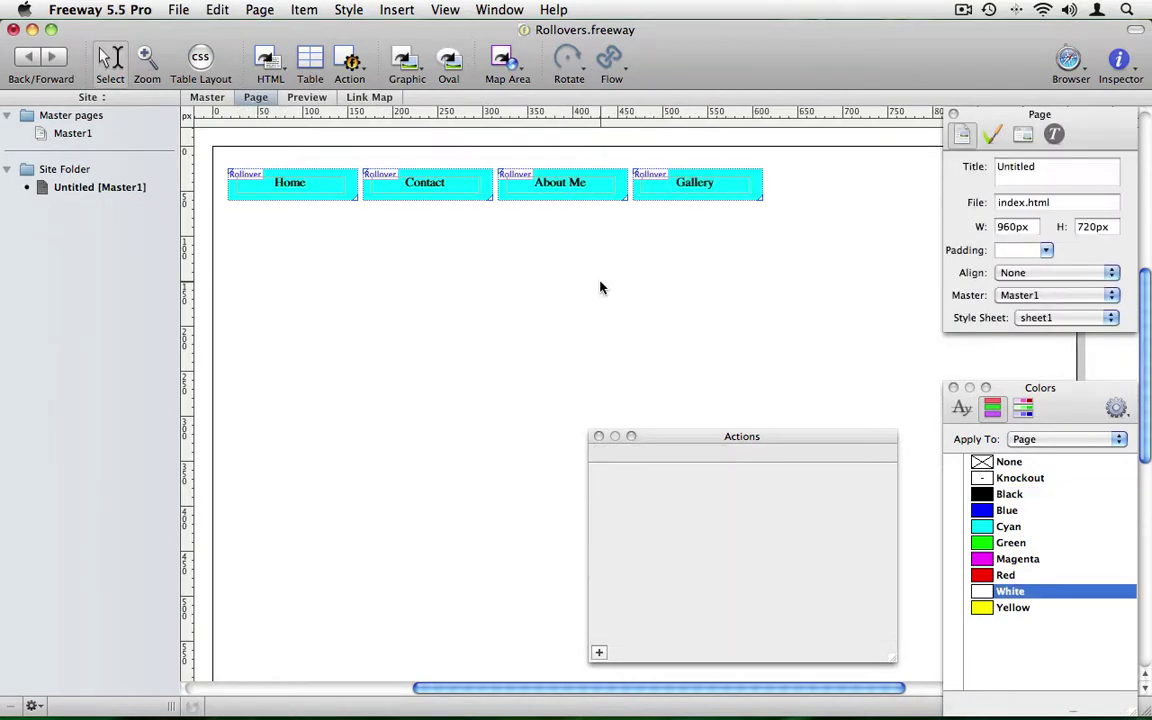
Preview the Home, Contact, About Me and Gallery button row in Safari
{"action": "left_click", "coordinate": [179, 11]}
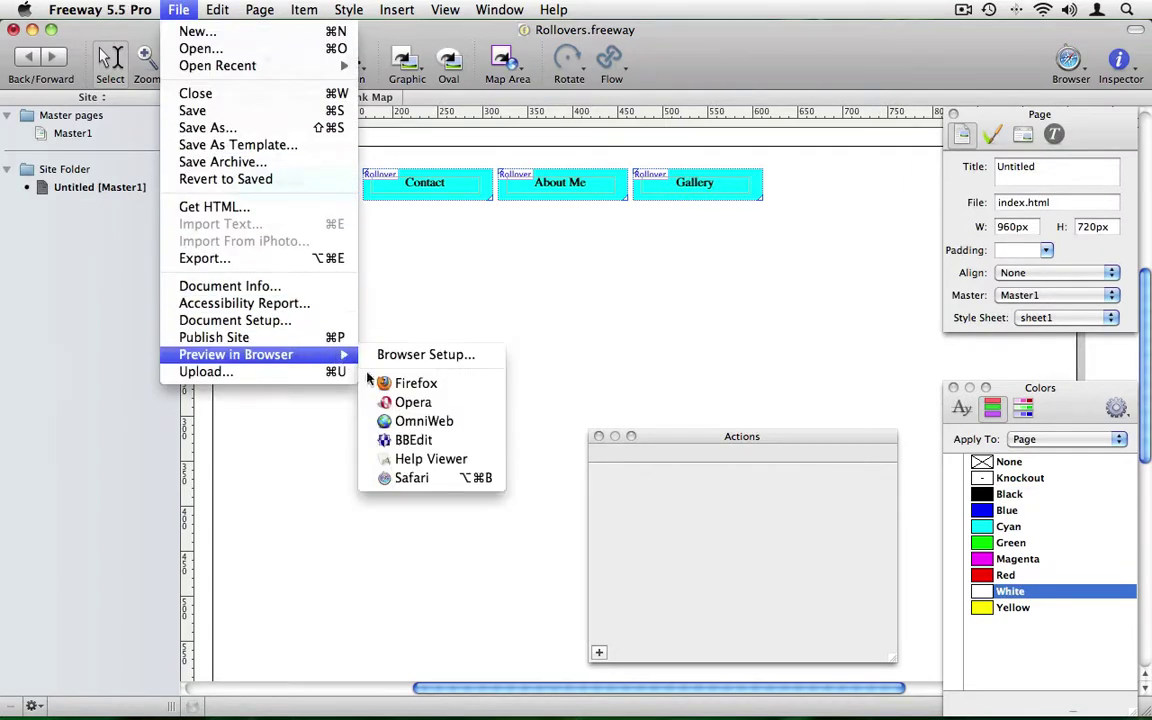
{"action": "left_click", "coordinate": [395, 478]}
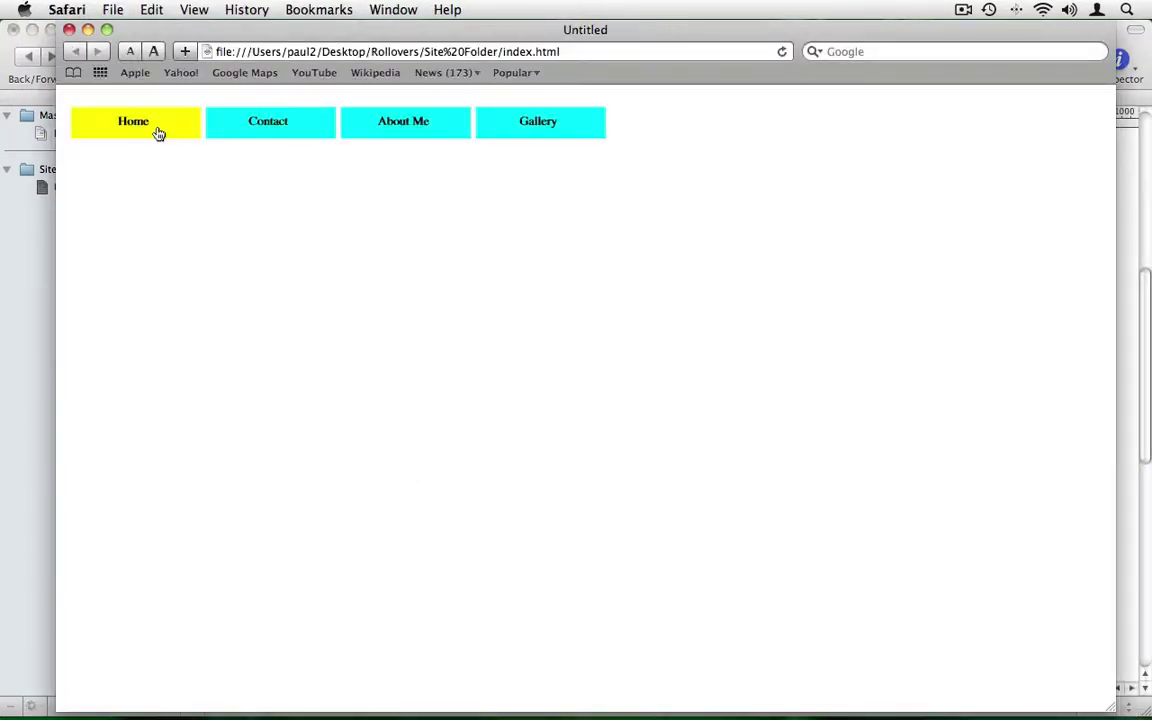